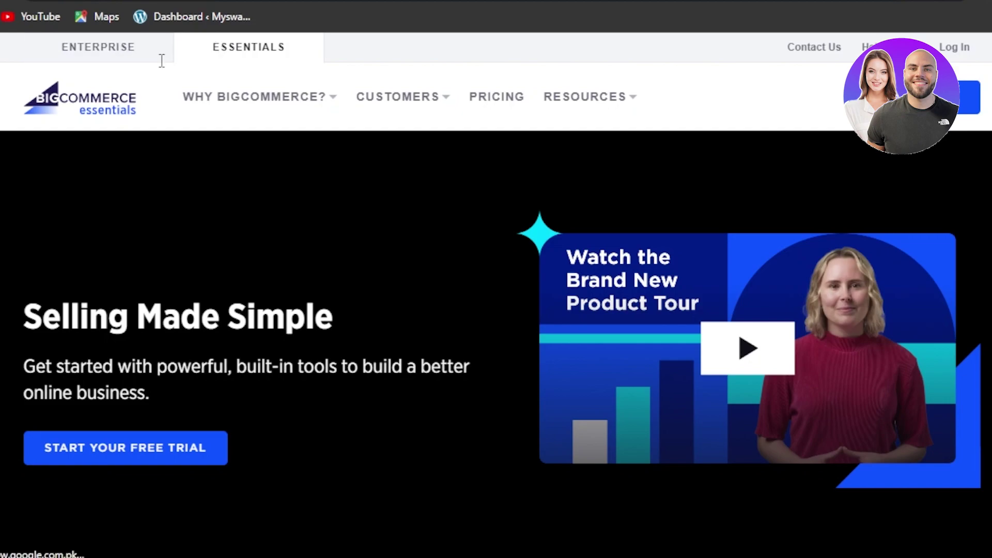
Step: Compare the Enterprise and Essentials edition pages on bigcommerce.com
click(88, 48)
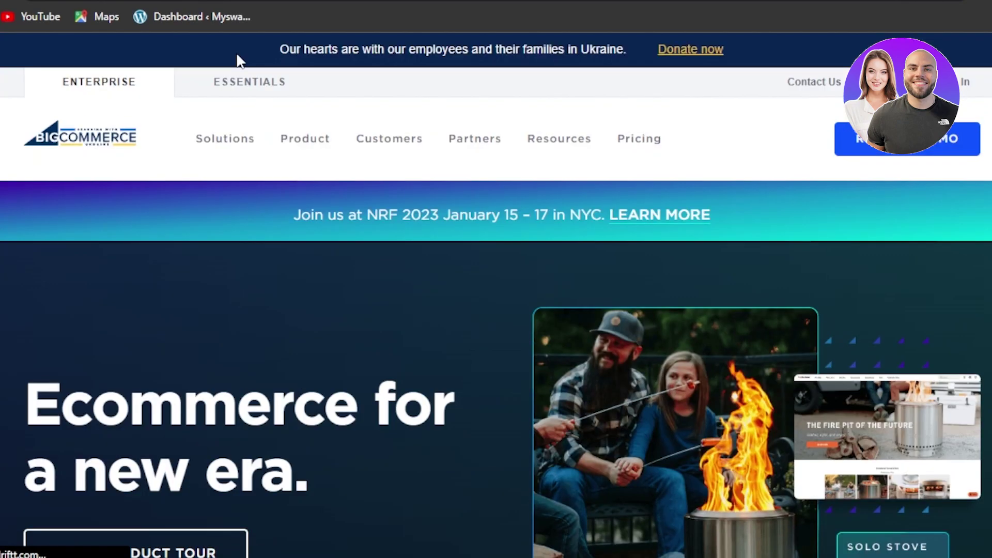
click(238, 61)
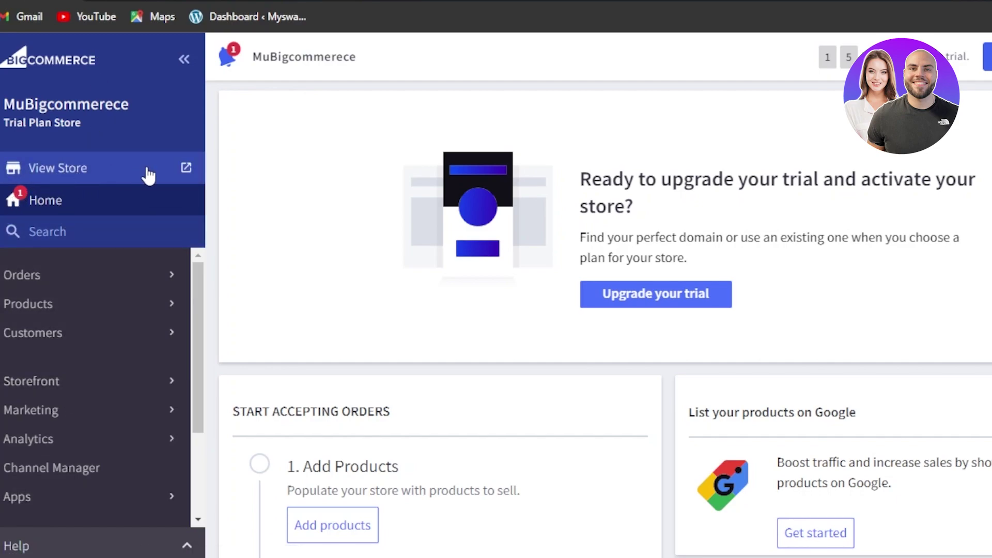
click(186, 168)
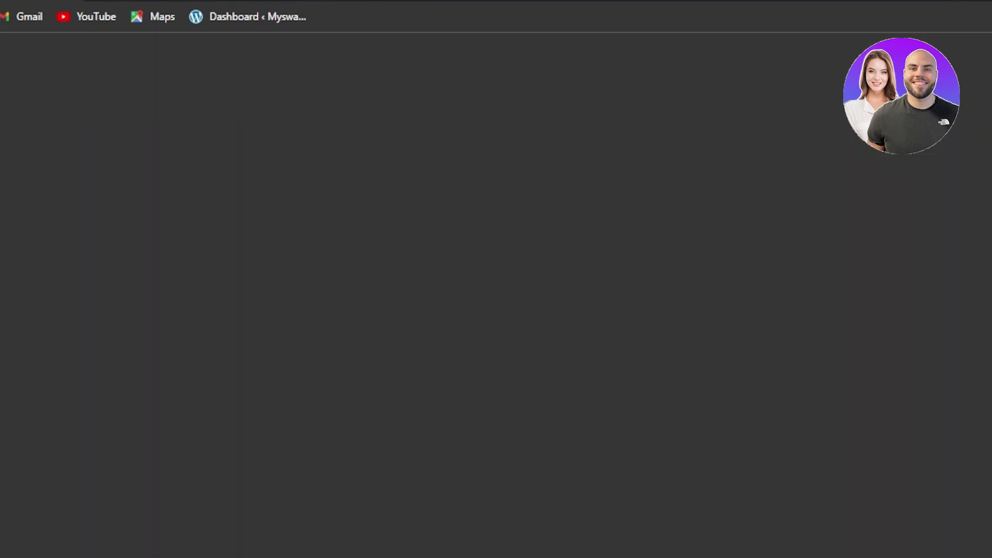
click(785, 1)
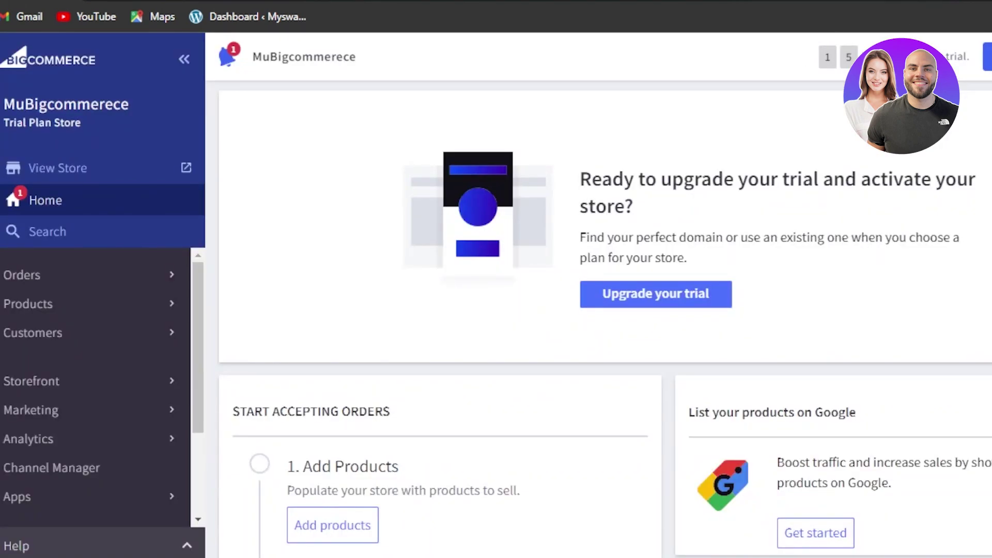
key(ctrl+Tab)
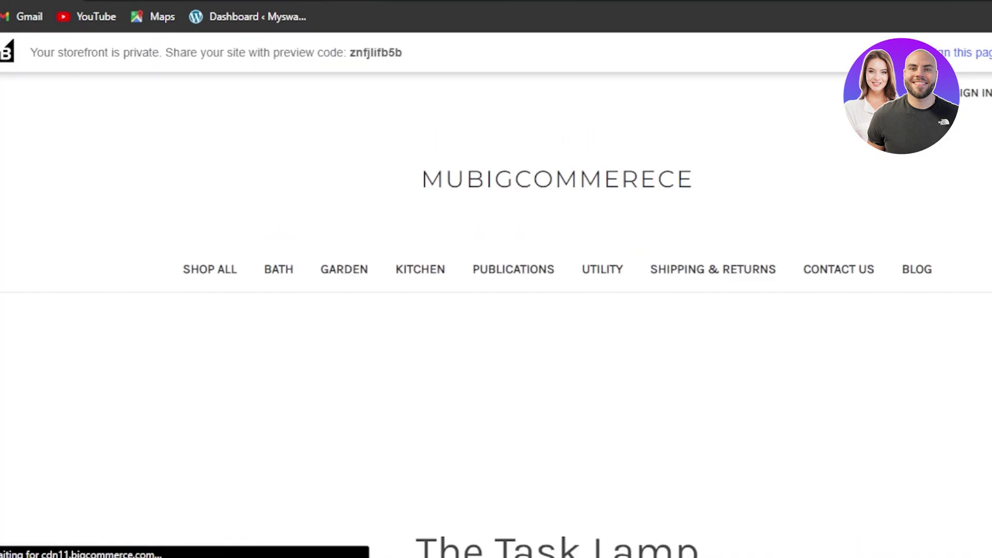
scroll(496, 310, down, 10)
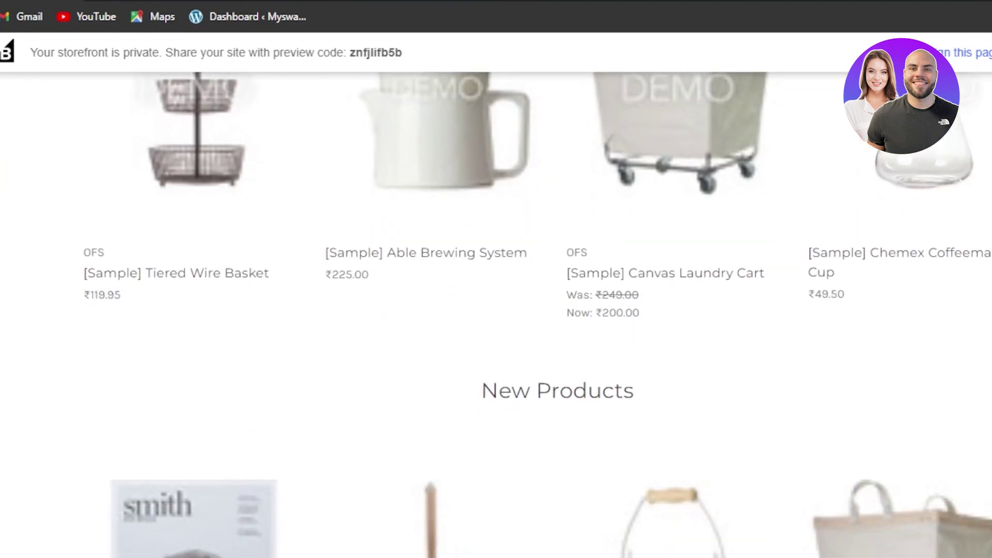
scroll(496, 310, down, 4)
scroll(496, 310, up, 10)
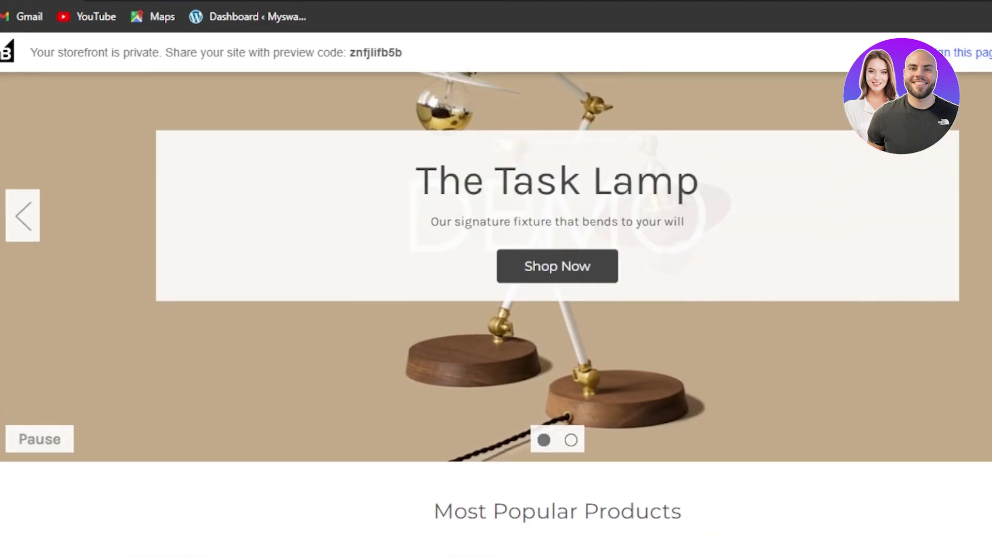
scroll(496, 310, up, 5)
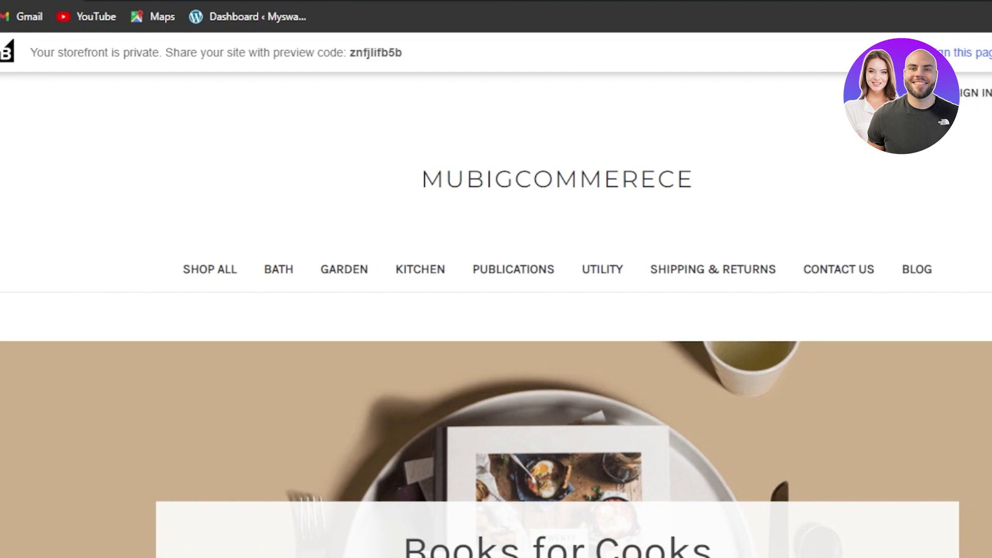
key(ctrl+w)
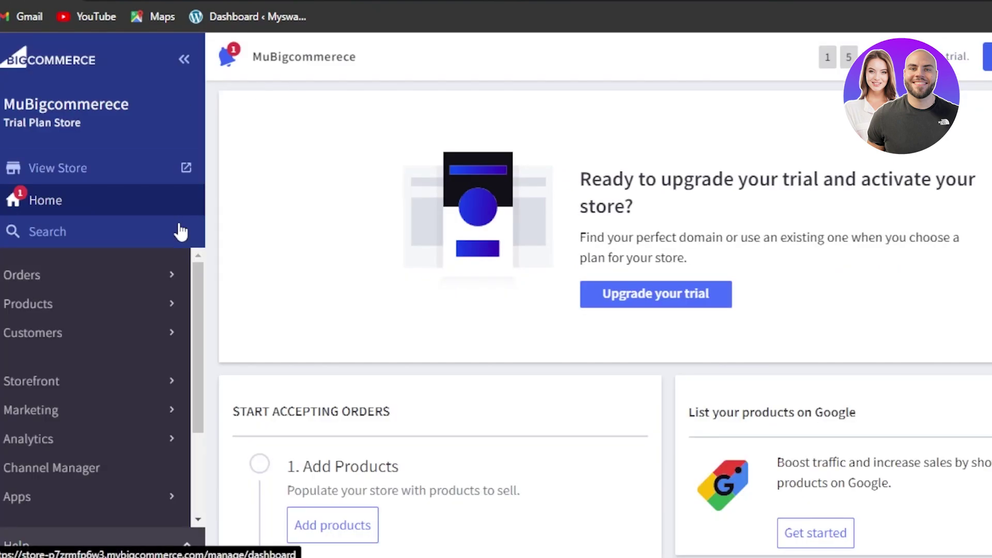
Step: Open Storefront > Themes, which shows Cornerstone Light 6.7.0 as the current theme
drag(201, 296, 201, 367)
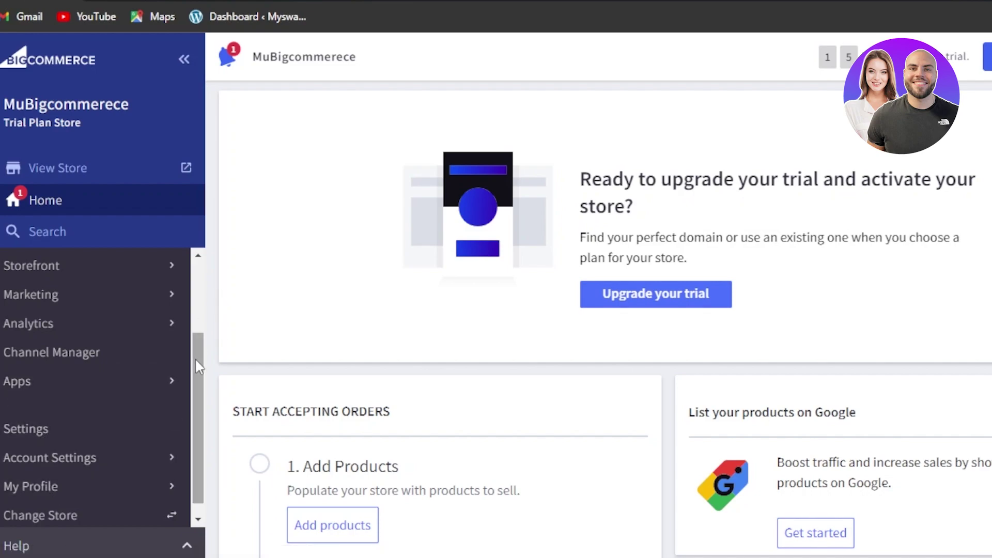
drag(194, 358, 204, 281)
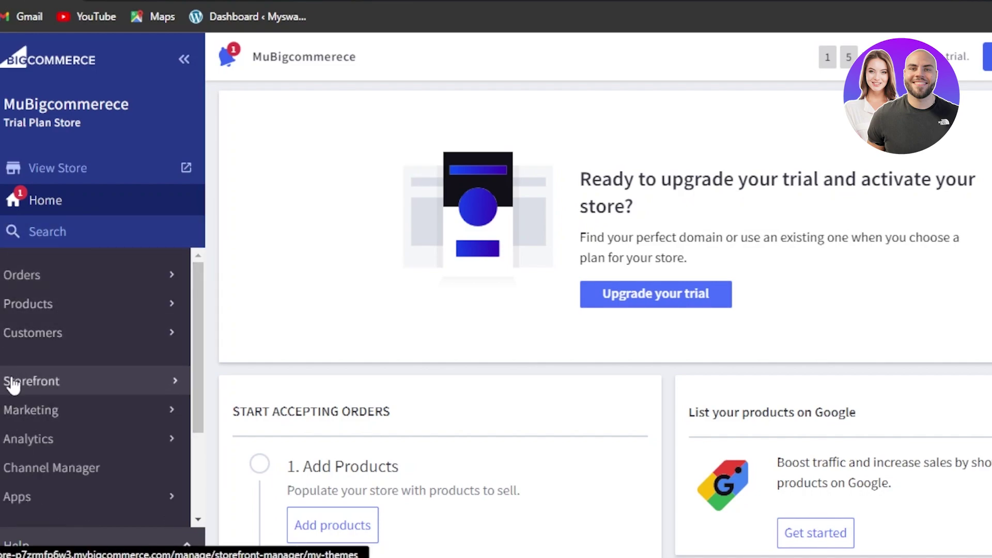
click(176, 383)
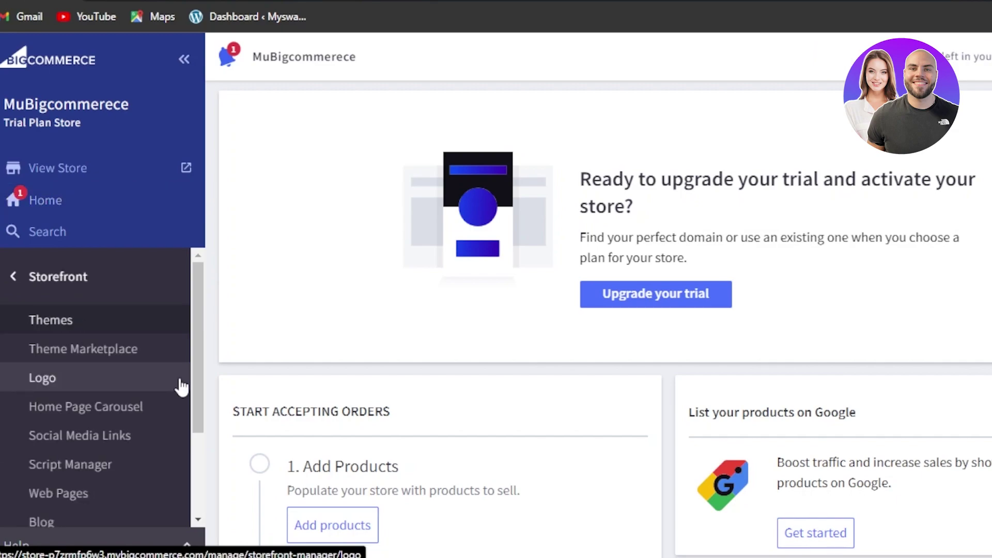
drag(199, 299, 200, 380)
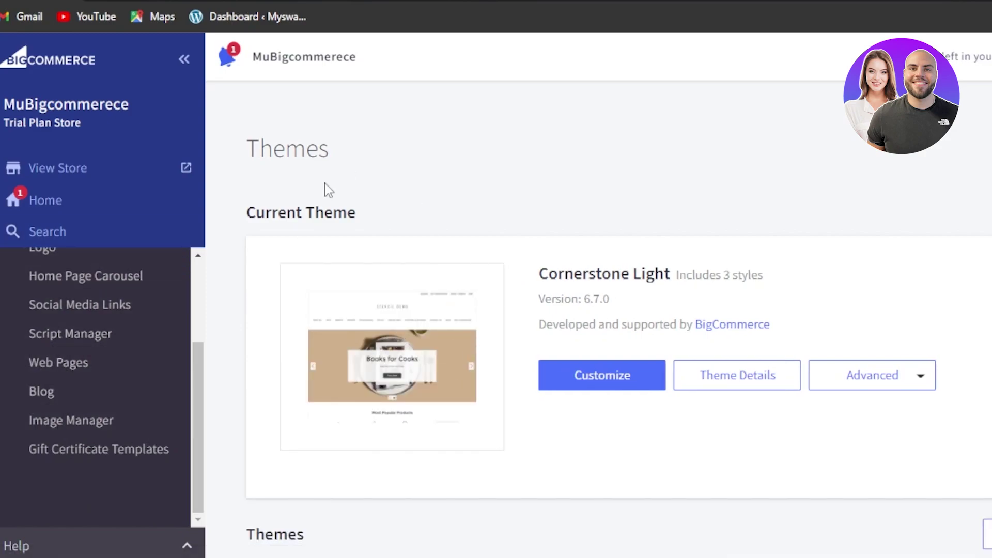
scroll(594, 310, down, 3)
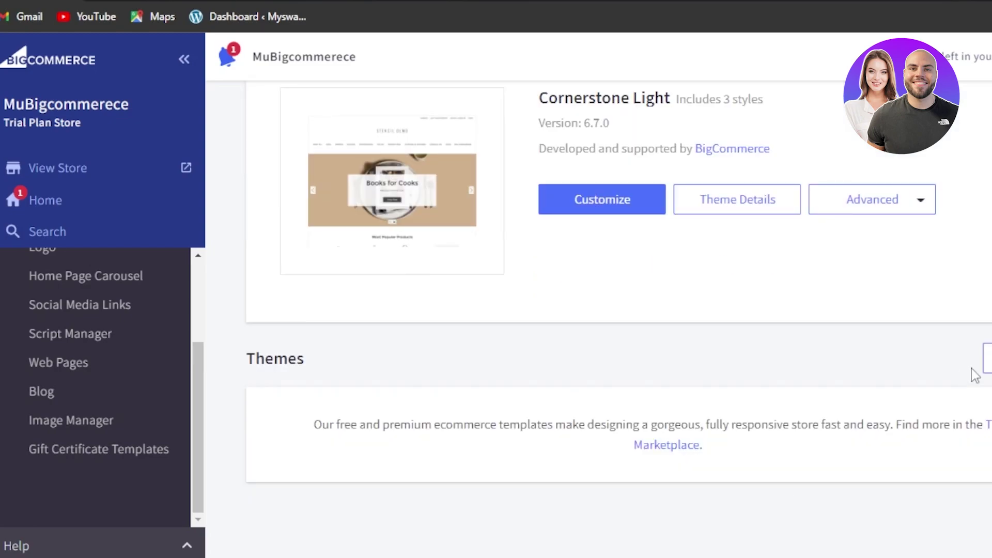
scroll(620, 310, up, 2)
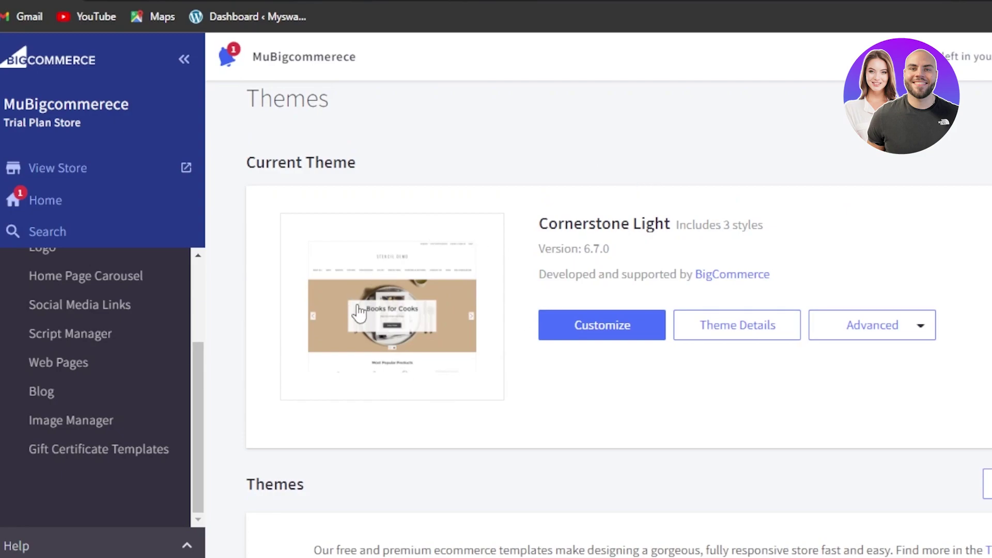
Step: Preview Cornerstone Light on the live storefront, then return to the main admin menu
click(468, 300)
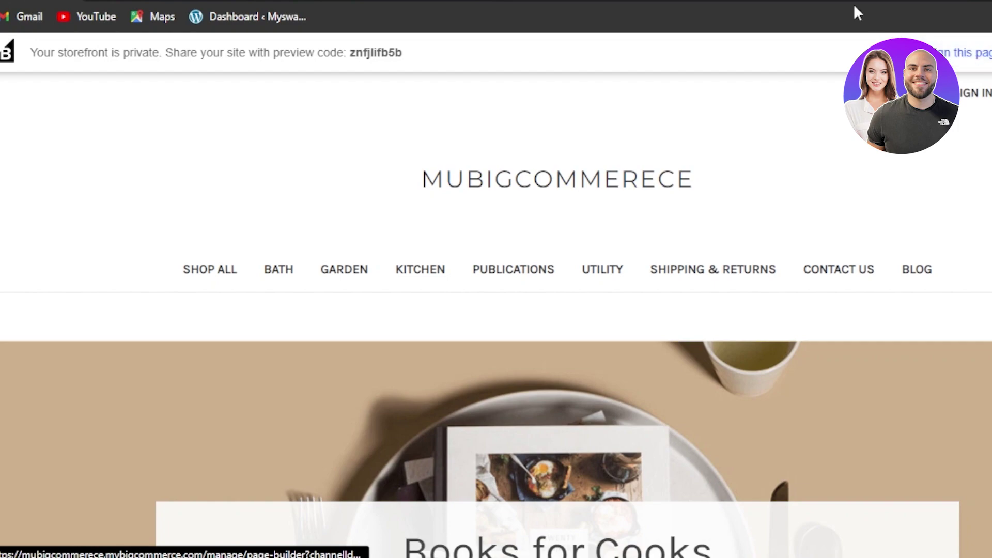
key(ctrl+shift+Tab)
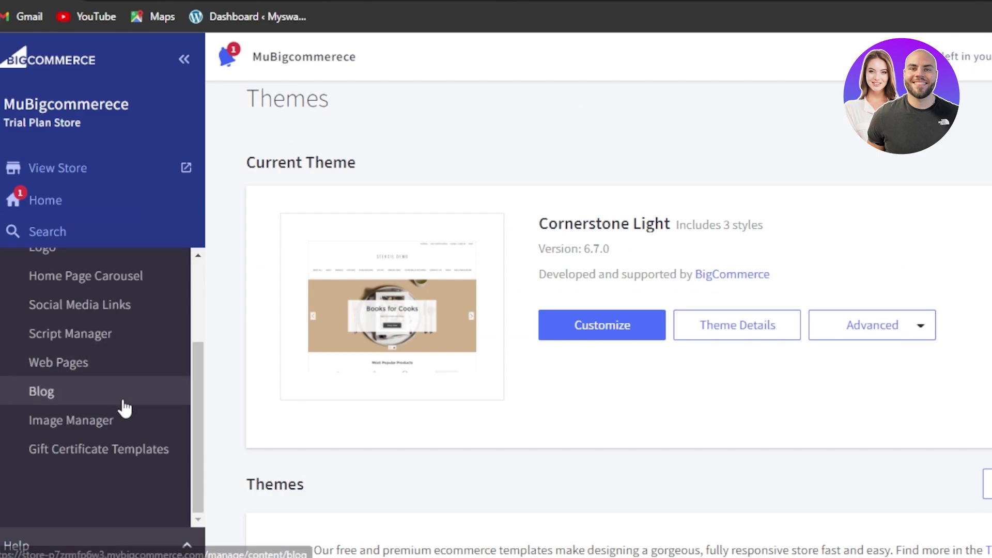
scroll(155, 418, up, 3)
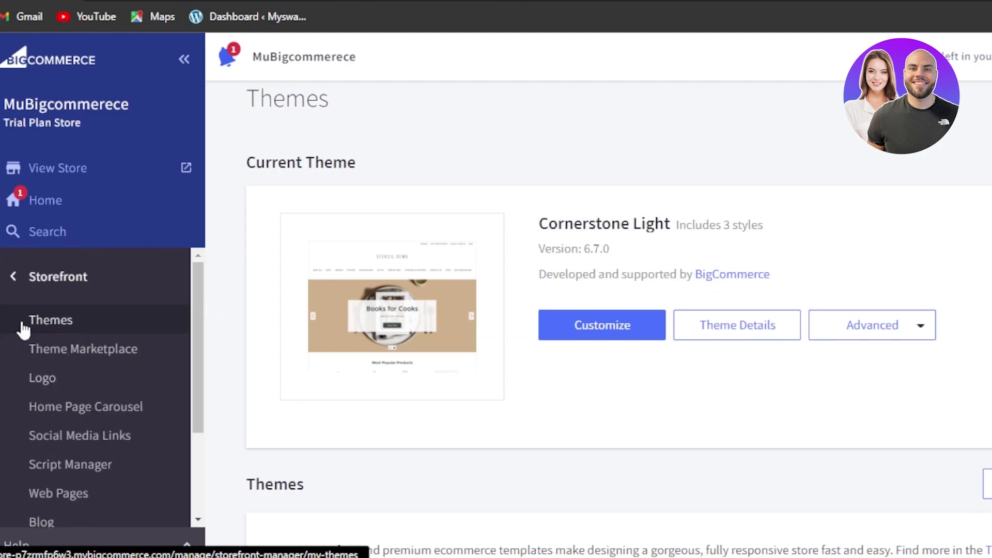
click(14, 277)
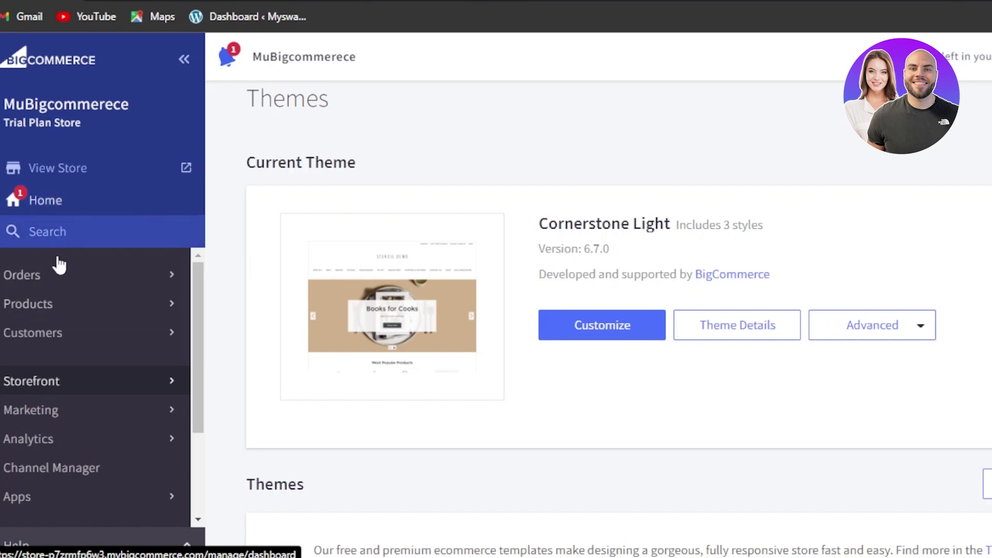
Step: Start a new product in Products named 'yellow hoodie'
click(110, 310)
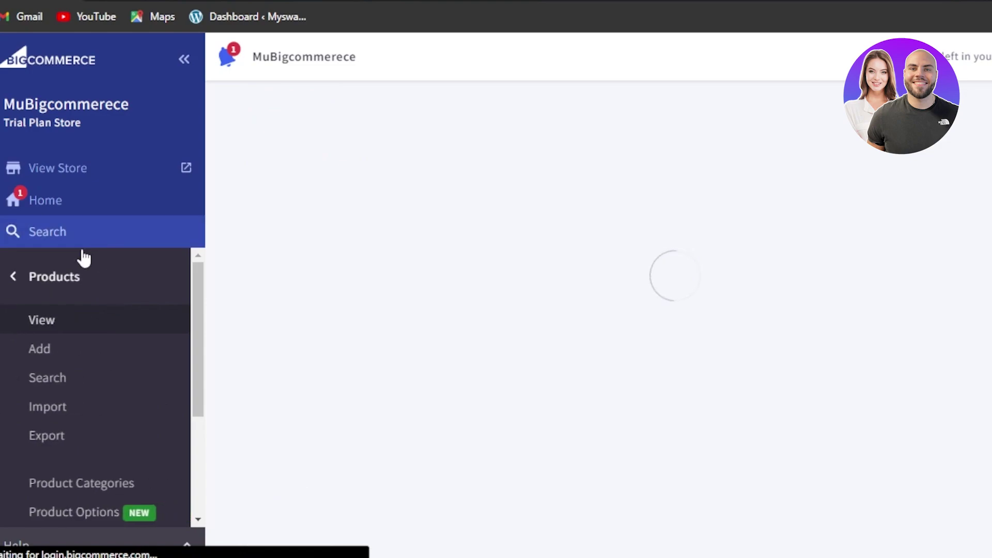
click(49, 351)
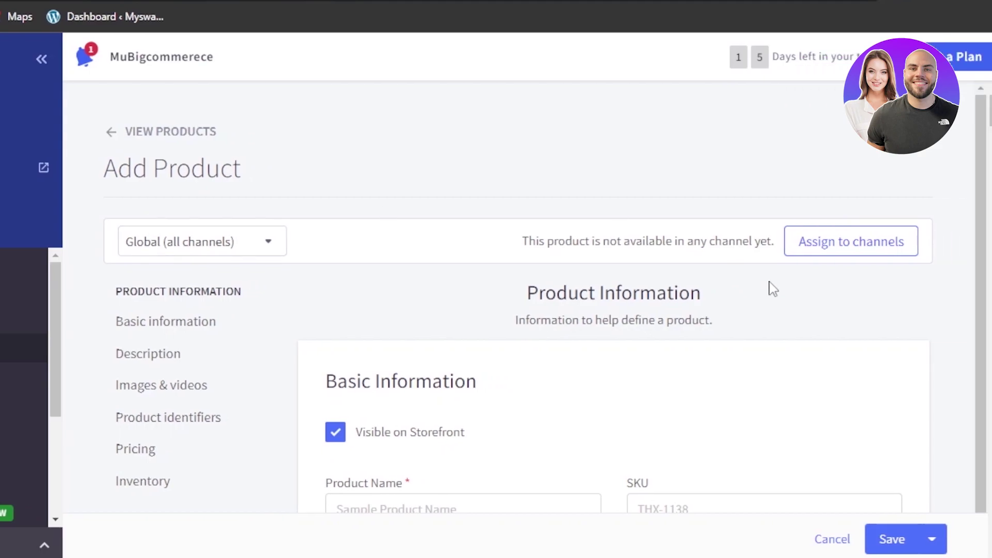
scroll(771, 287, down, 5)
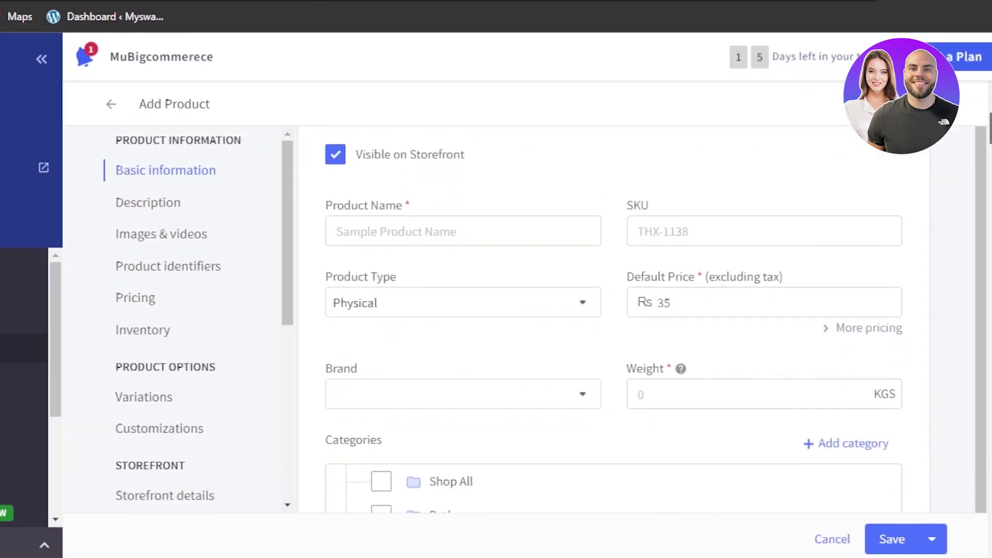
scroll(411, 228, down, 1)
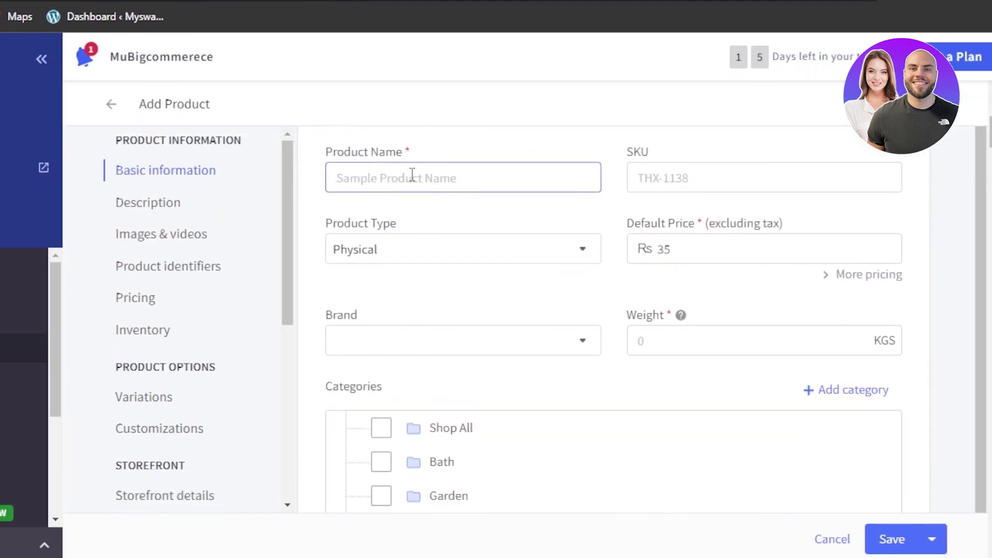
text(yellow hoodie)
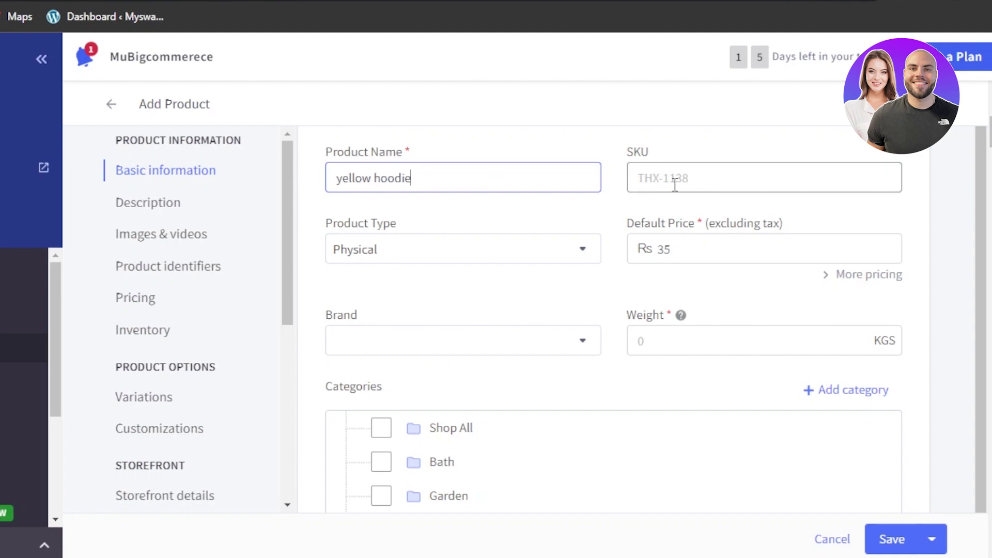
click(674, 184)
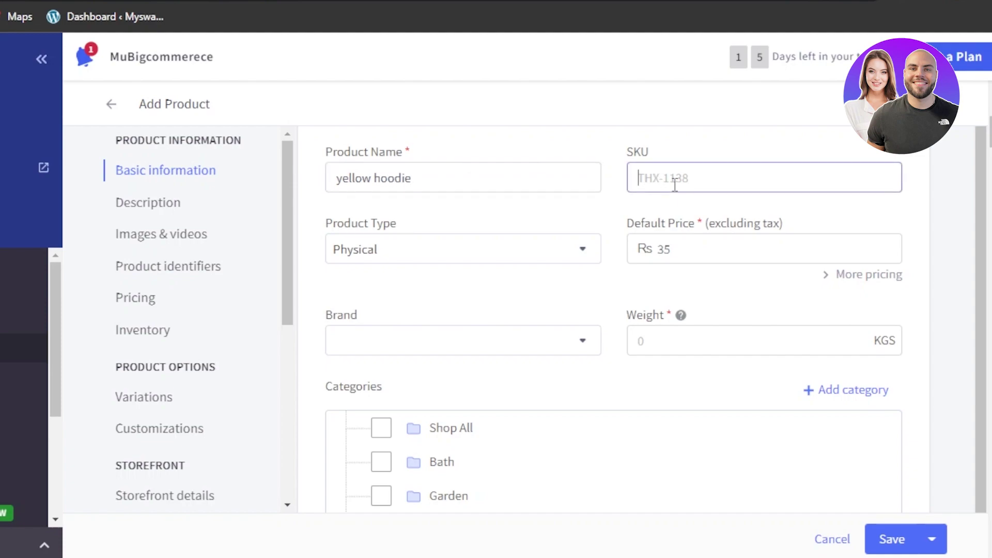
Step: Keep the product type as Physical and set the default price to Rs 2,000
click(467, 254)
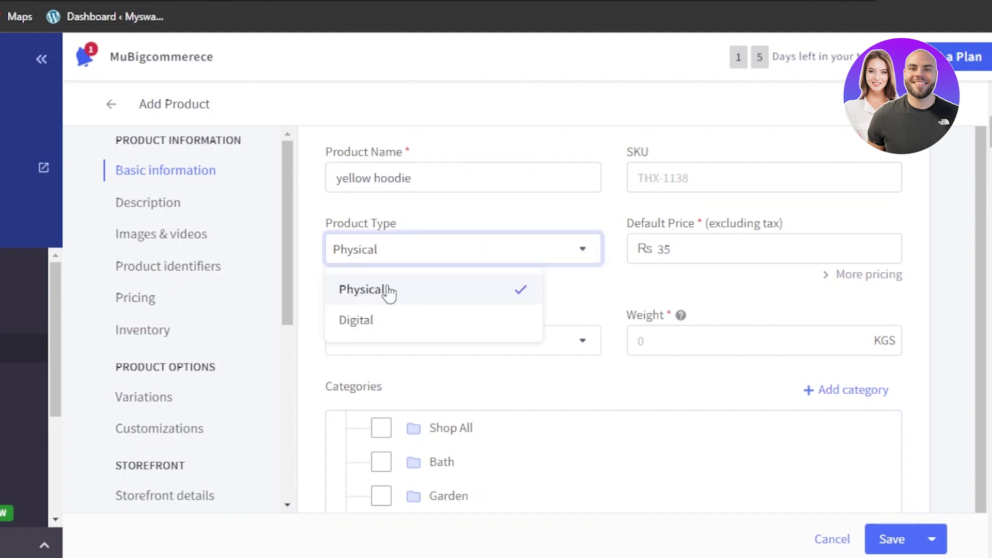
click(388, 292)
click(433, 253)
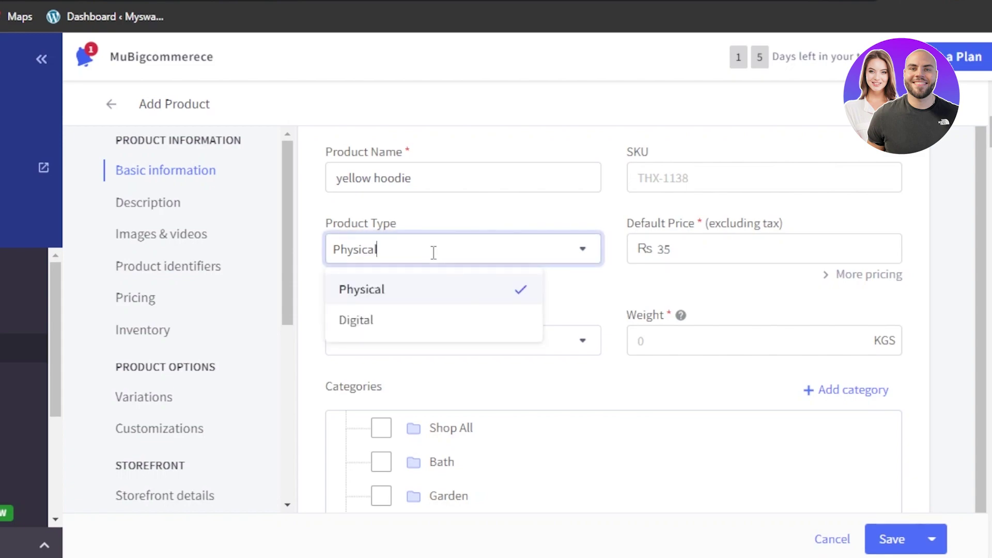
click(700, 247)
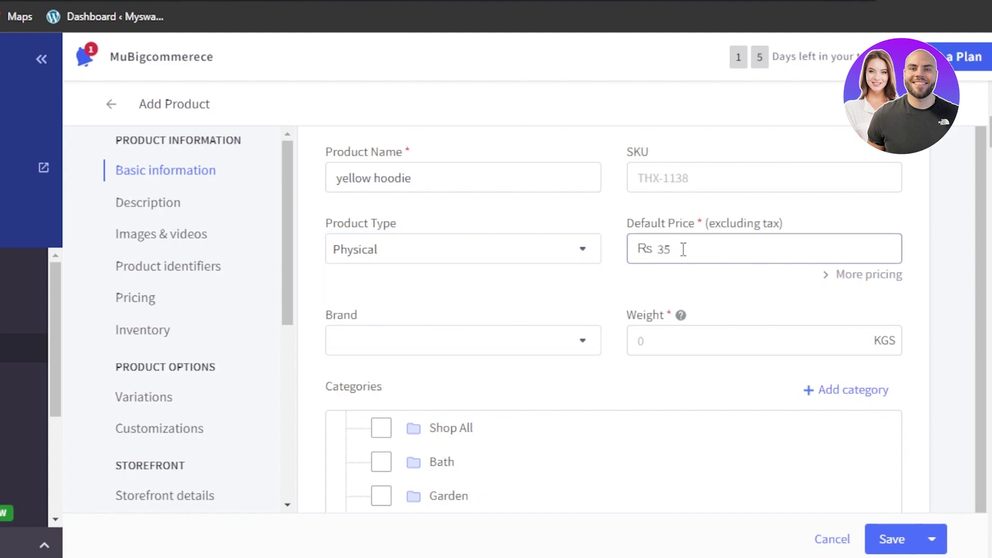
text(1)
key(BackSpace)
text(2,000)
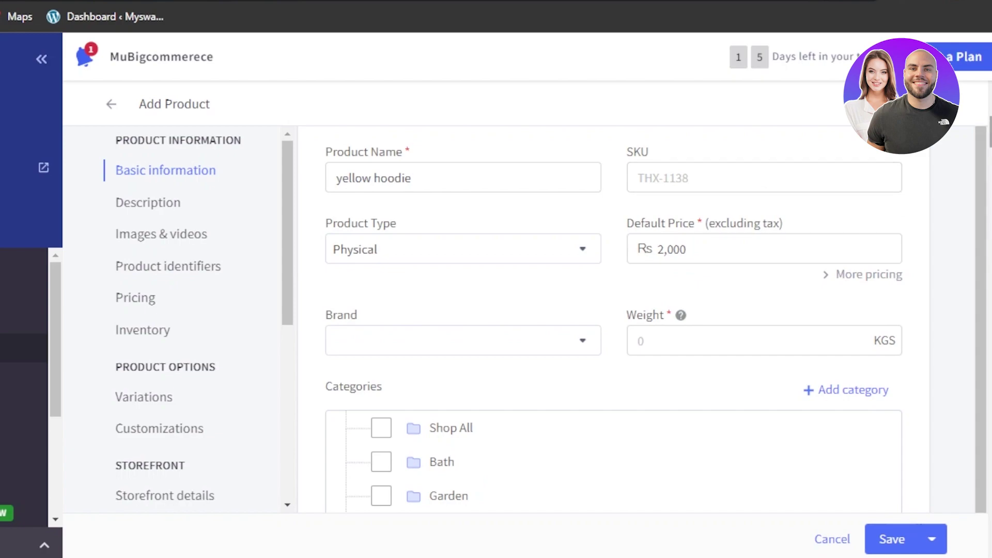
scroll(614, 319, down, 5)
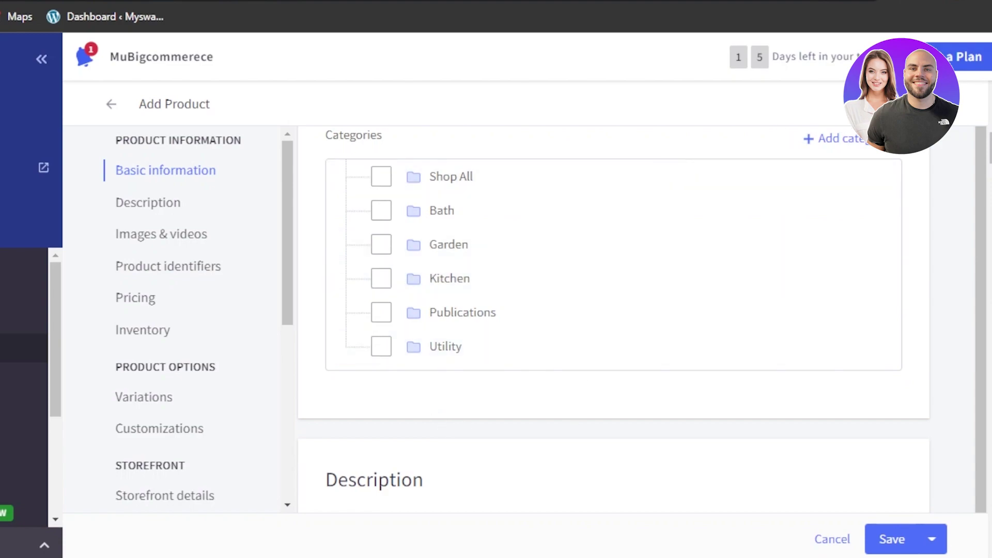
Step: Skip adding a category and upload the yellow hoodie photo to the product's images
click(852, 139)
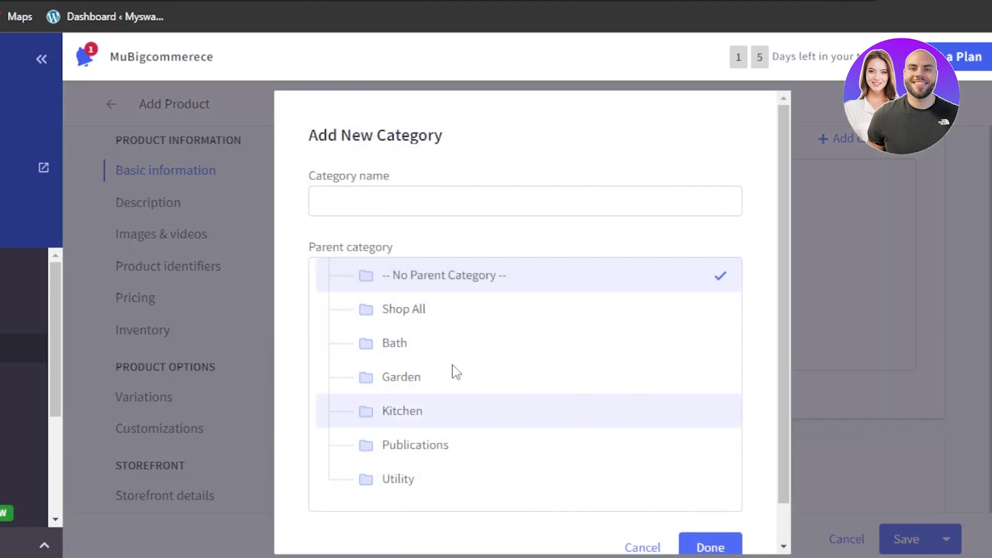
click(643, 547)
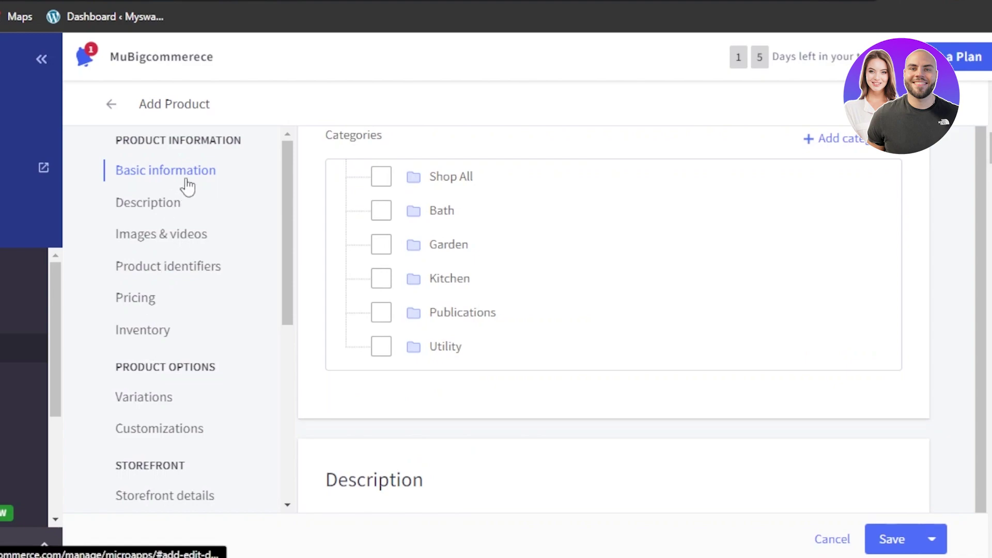
click(168, 215)
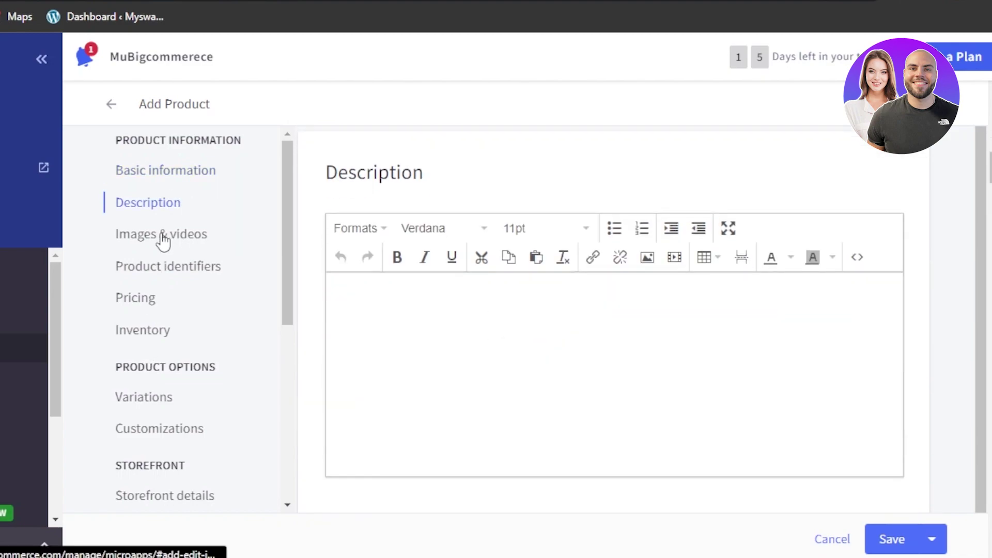
click(163, 239)
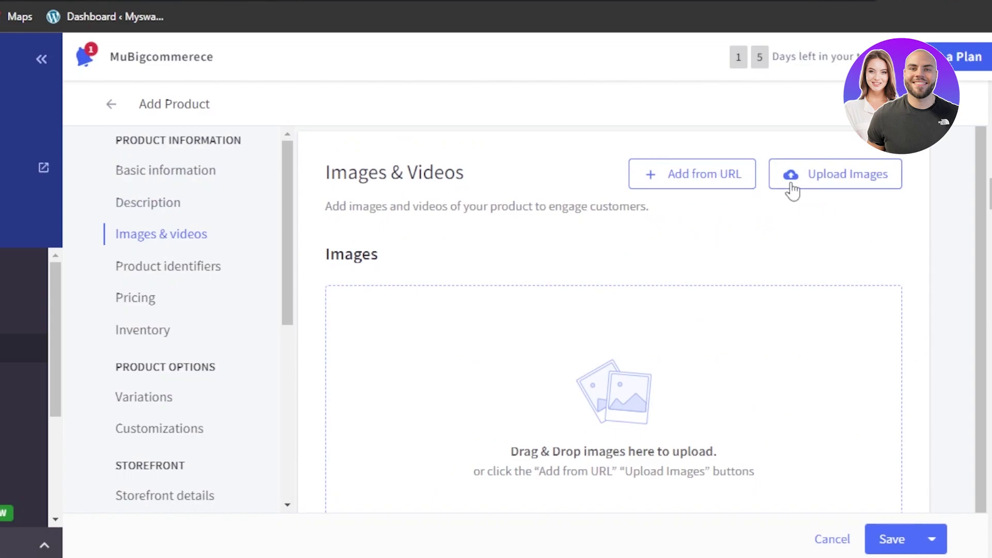
click(835, 176)
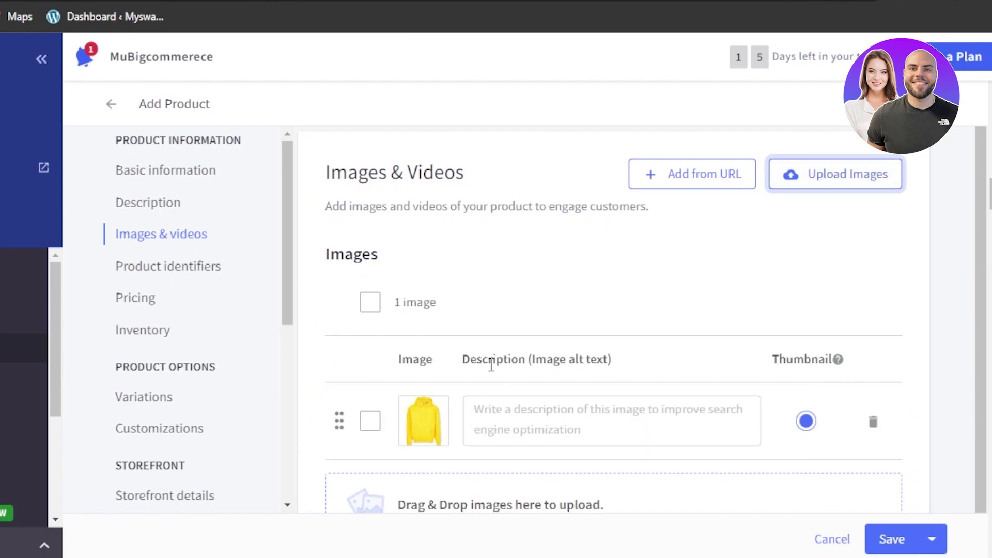
scroll(614, 321, down, 10)
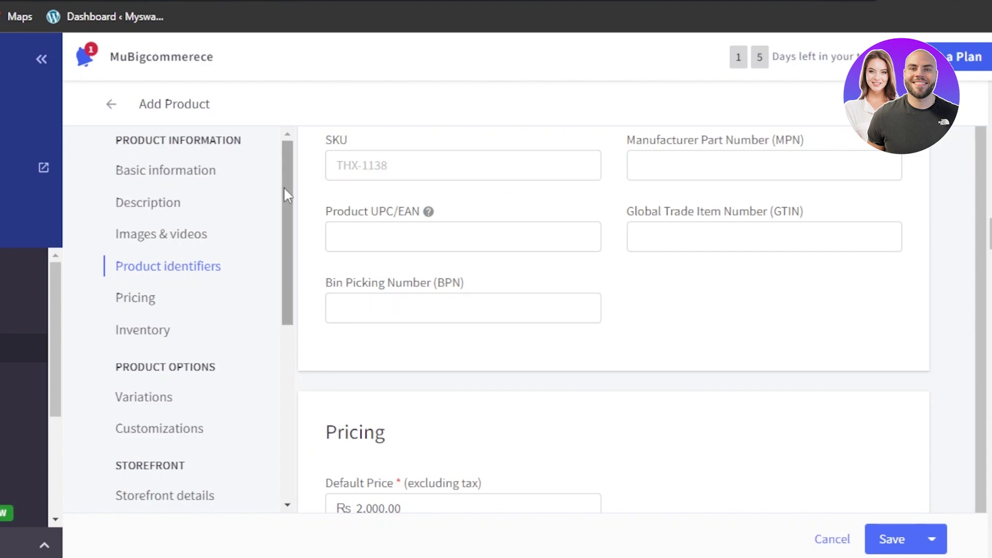
Step: Step through the product's Pricing, Inventory, Variations and Customizations sections
click(145, 303)
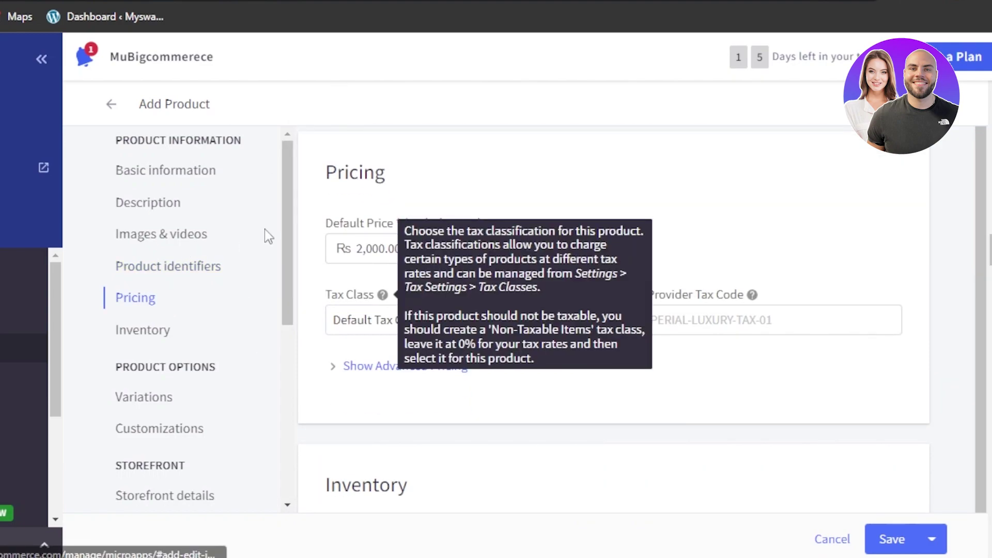
click(148, 337)
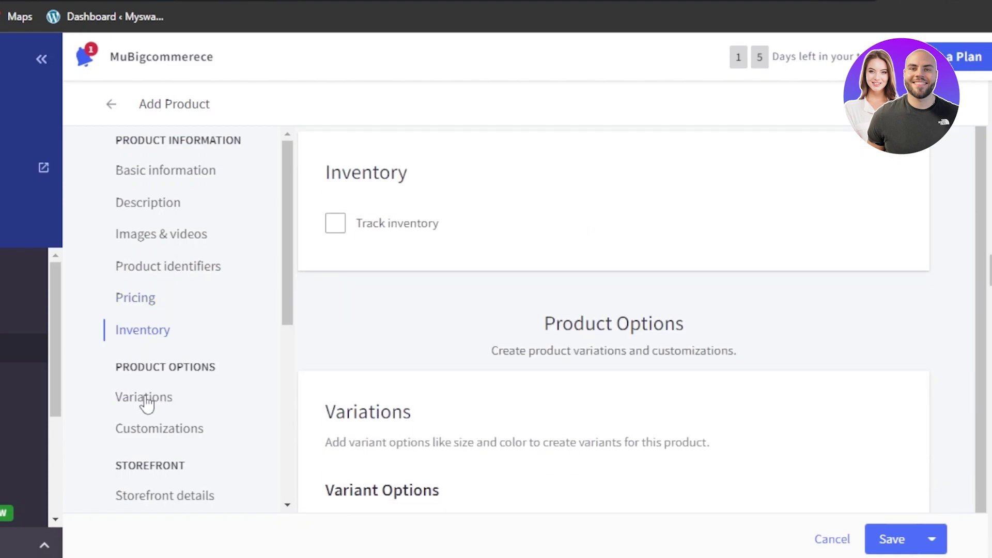
click(146, 401)
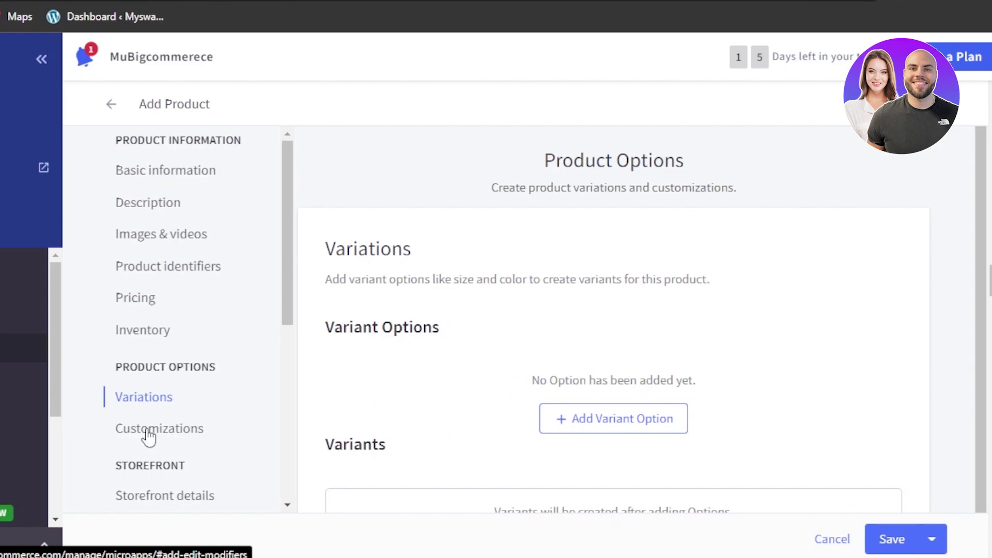
click(148, 433)
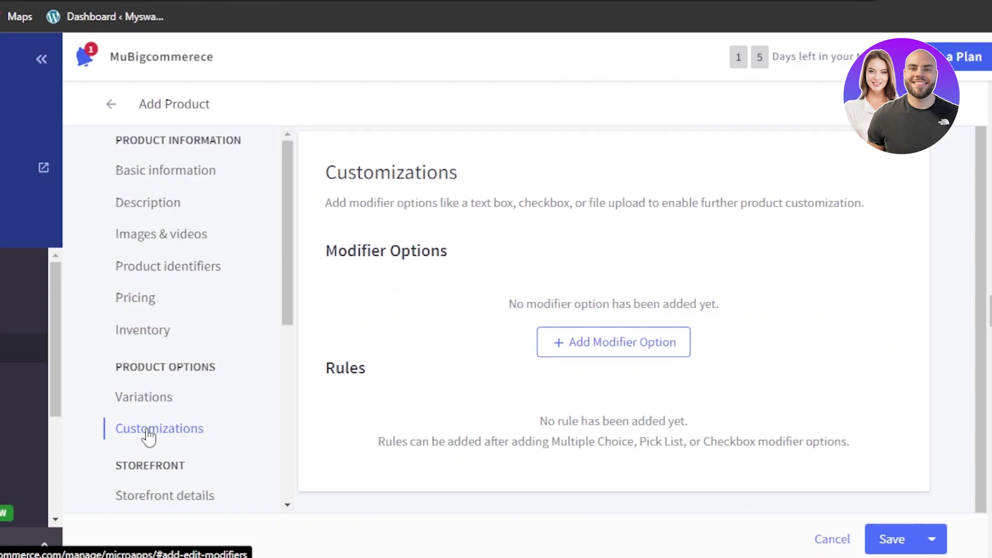
Step: Review Storefront details, Dimensions & weight, Shipping, Purchasability, Gift wrapping and Customs information sections
drag(289, 276, 289, 423)
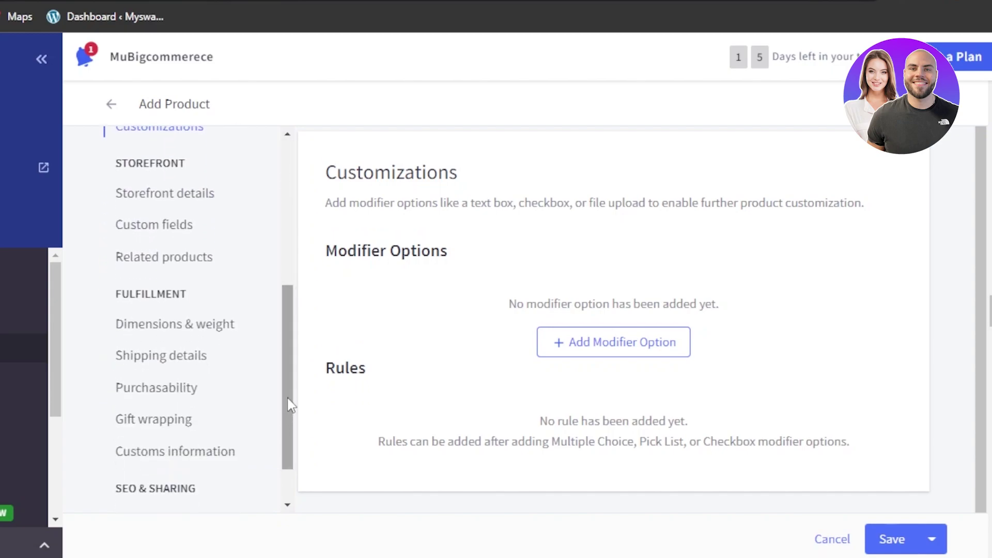
scroll(288, 392, up, 1)
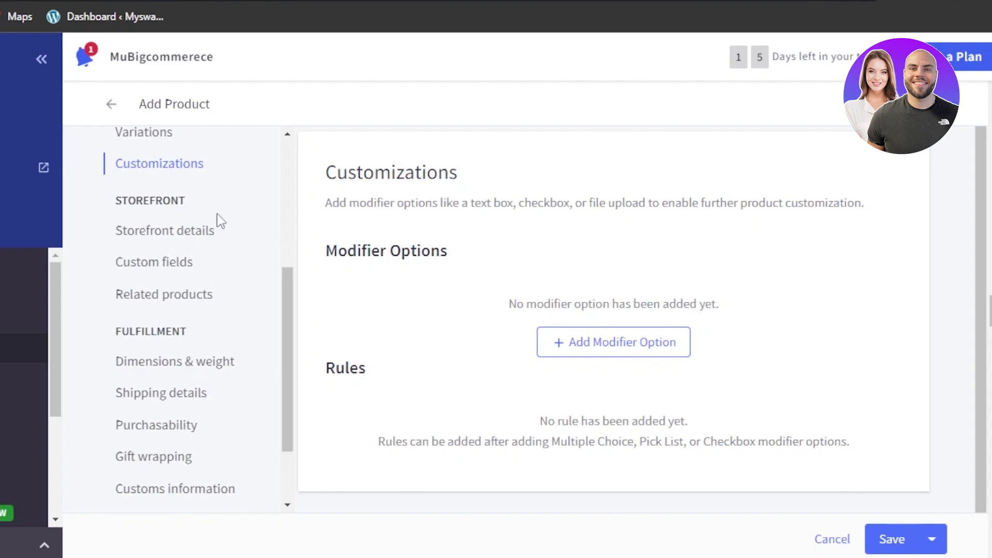
click(152, 230)
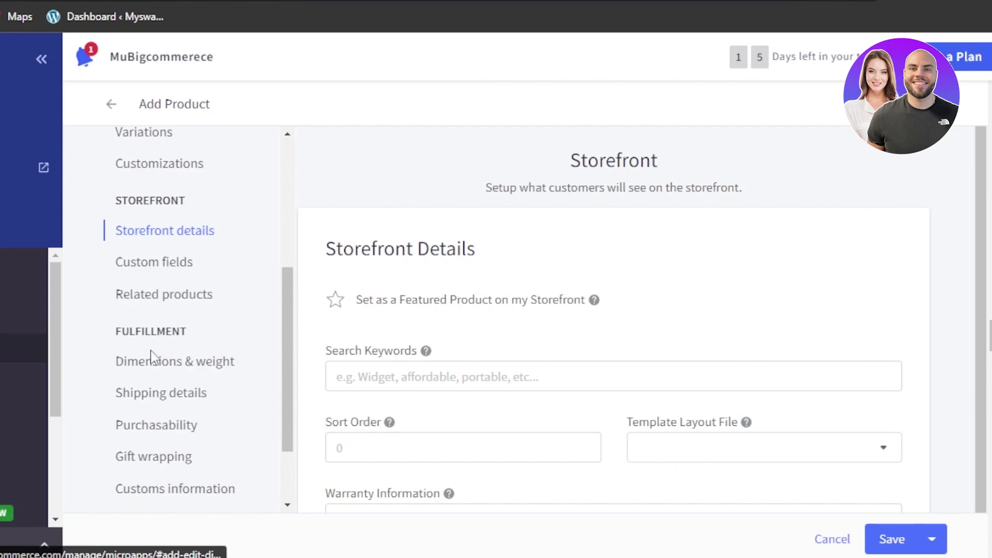
click(161, 362)
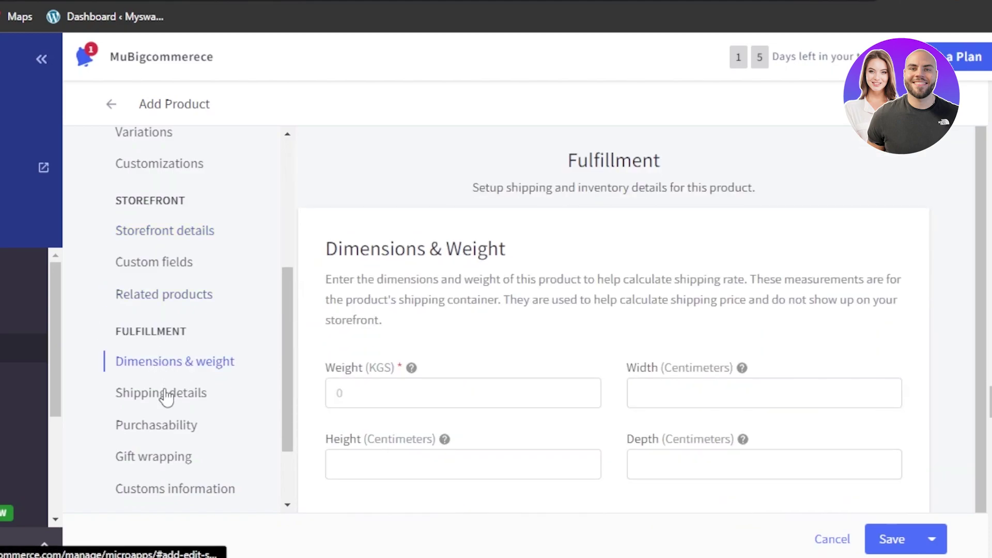
click(165, 394)
click(157, 426)
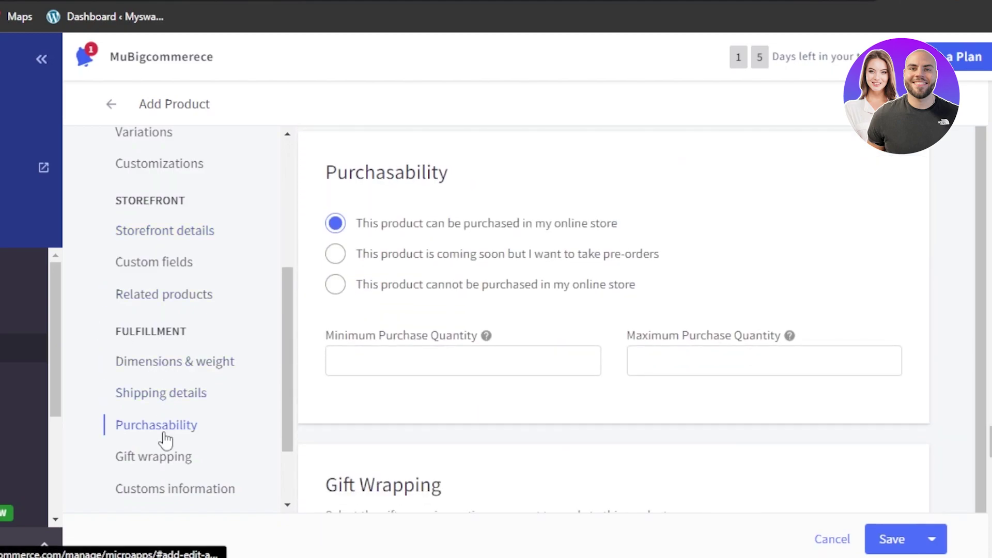
click(160, 458)
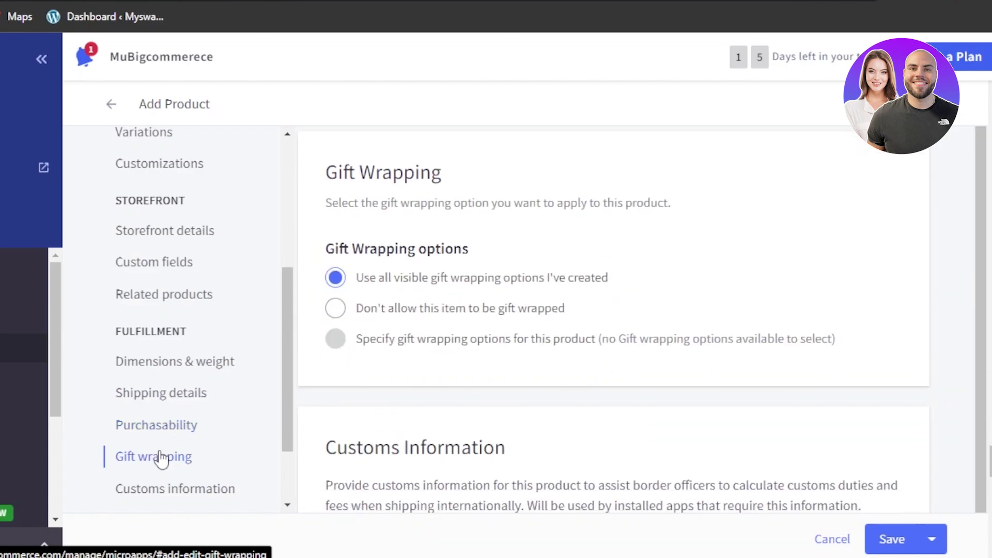
click(164, 490)
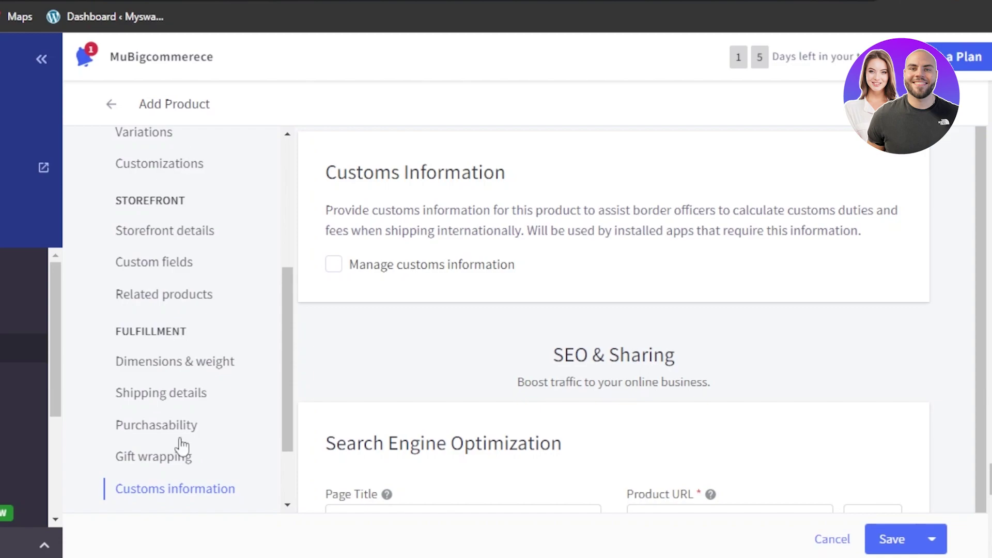
drag(290, 376, 321, 105)
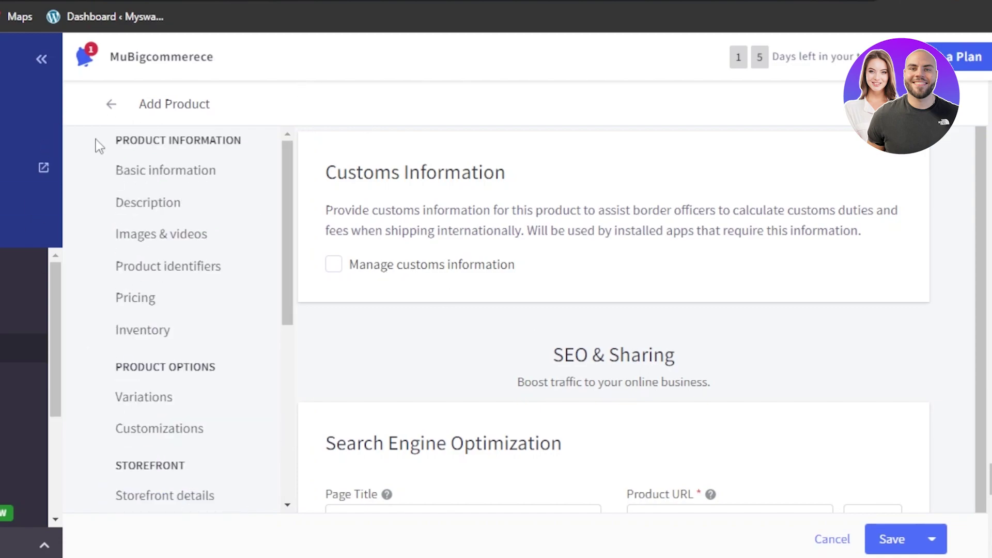
Step: Attempt to save the product, then discard it and leave for the products list
click(44, 61)
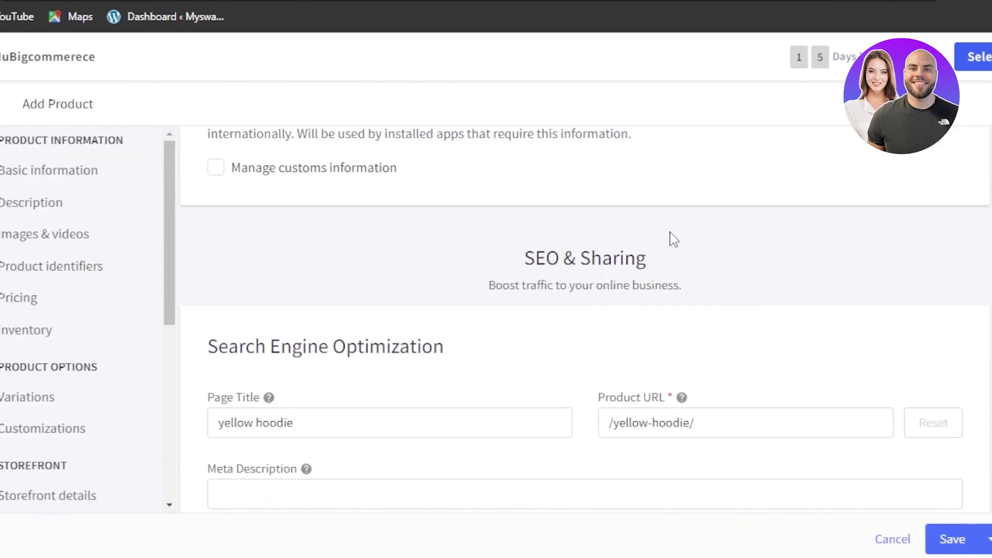
click(962, 538)
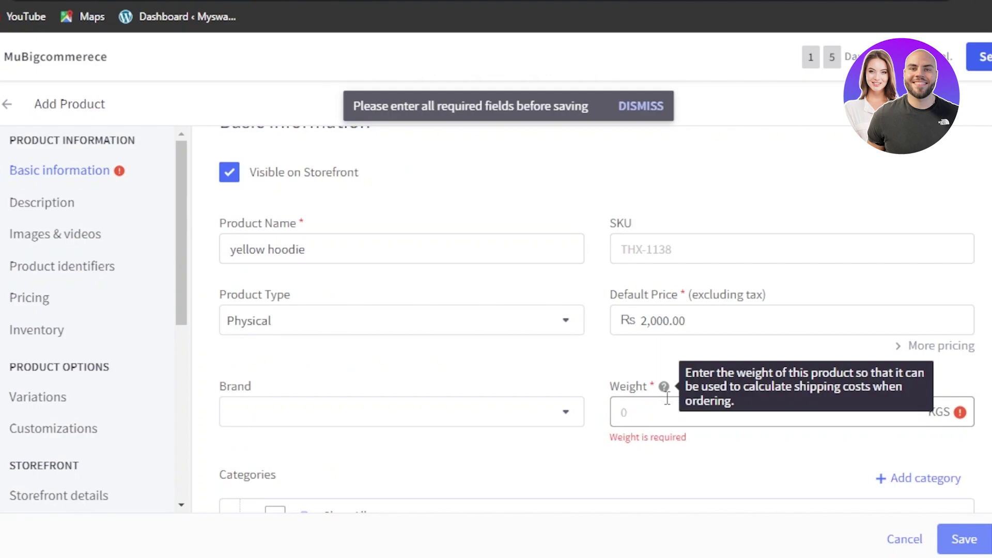
click(10, 102)
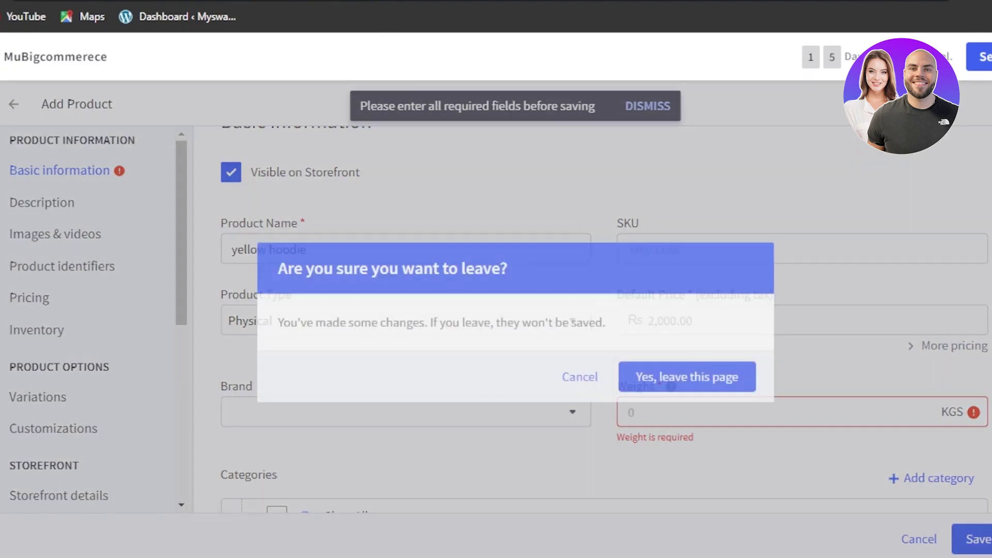
click(664, 381)
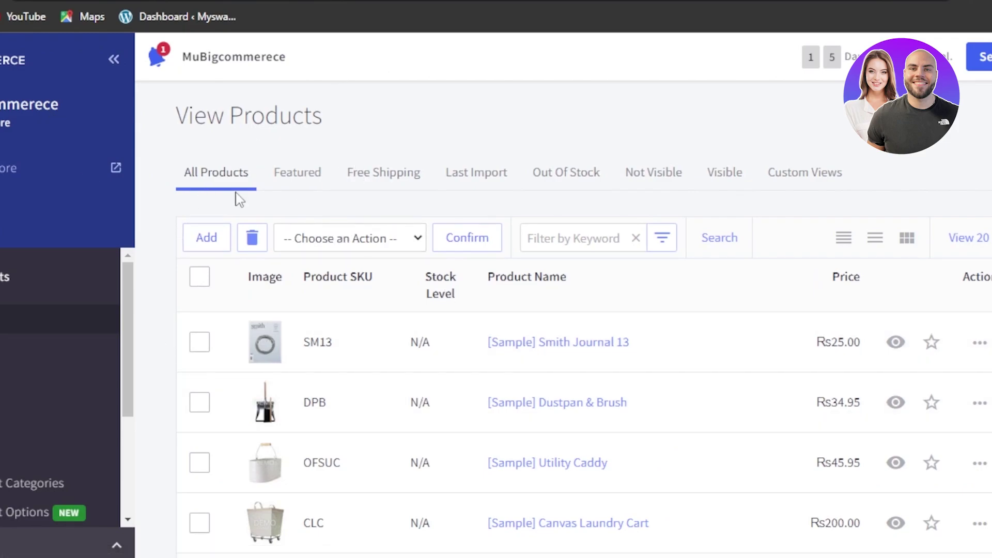
Step: Hide and restore the admin navigation, then return to the main admin menu
click(112, 59)
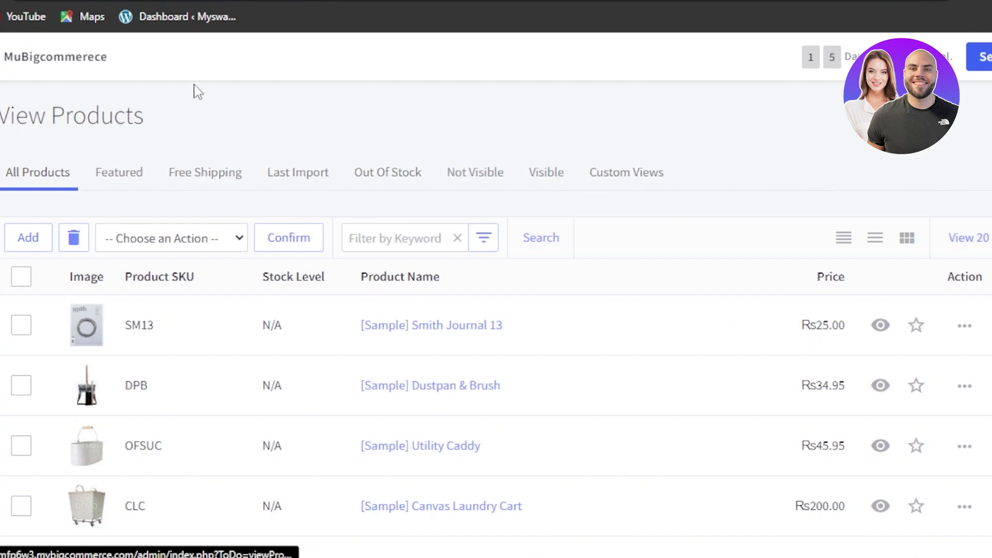
click(3, 60)
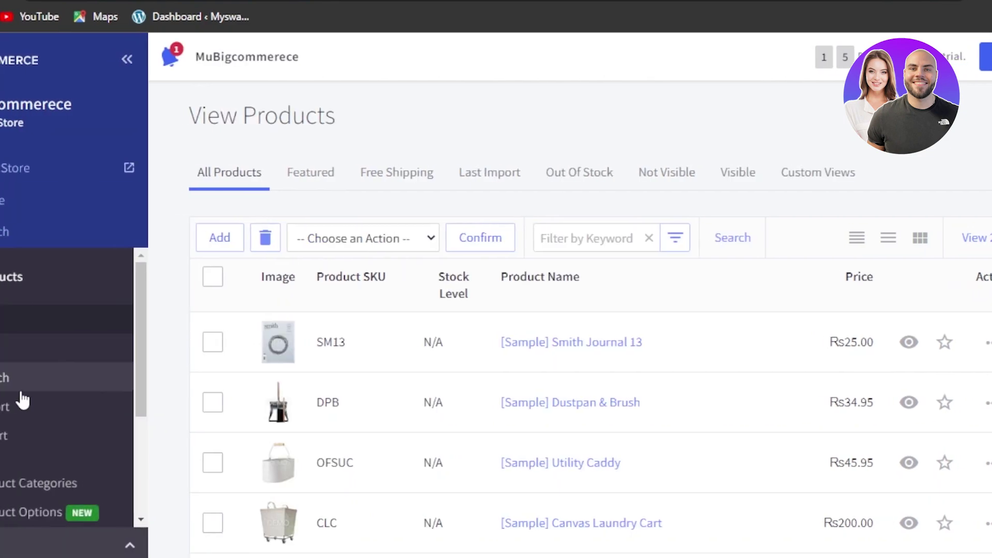
click(83, 279)
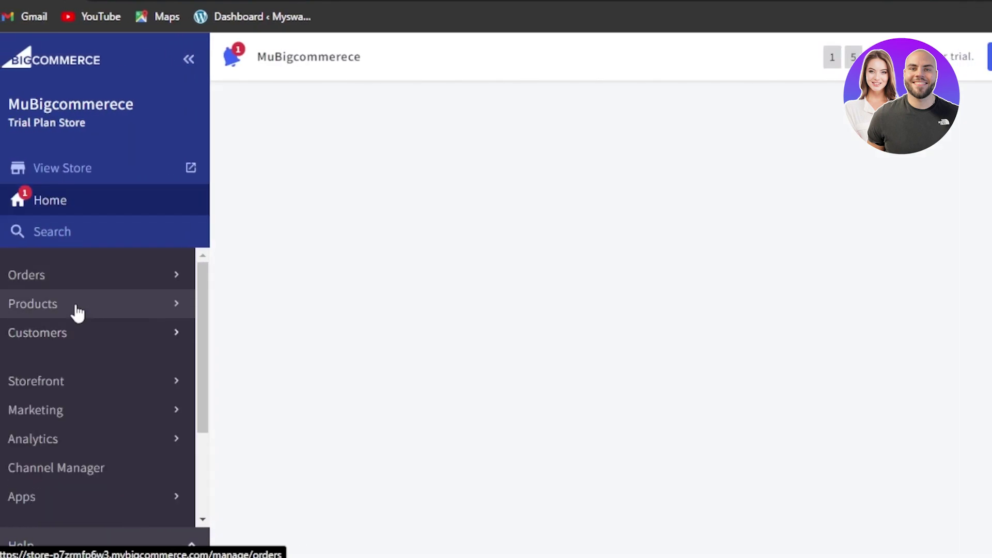
Step: Start a new order in Orders and begin searching for an existing customer
click(77, 279)
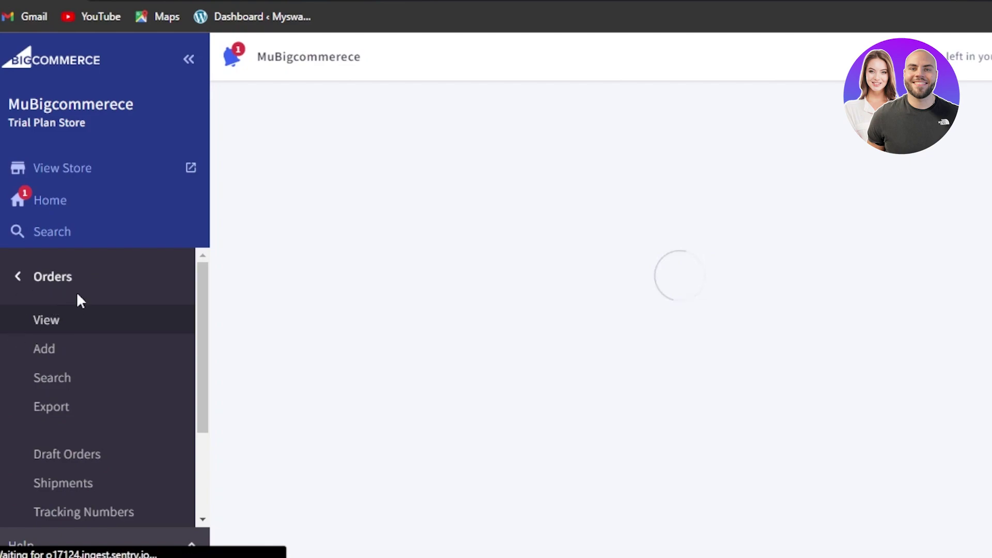
click(55, 356)
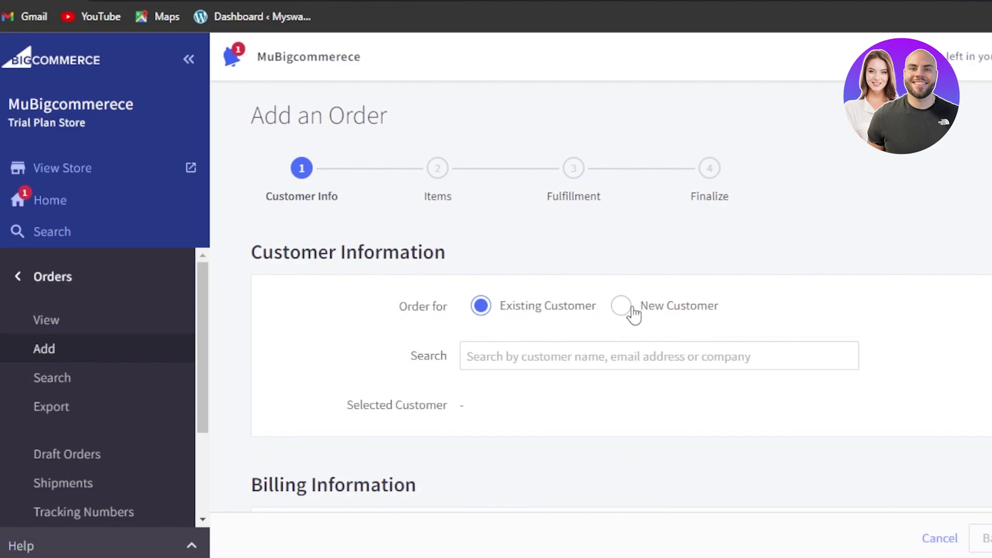
click(559, 362)
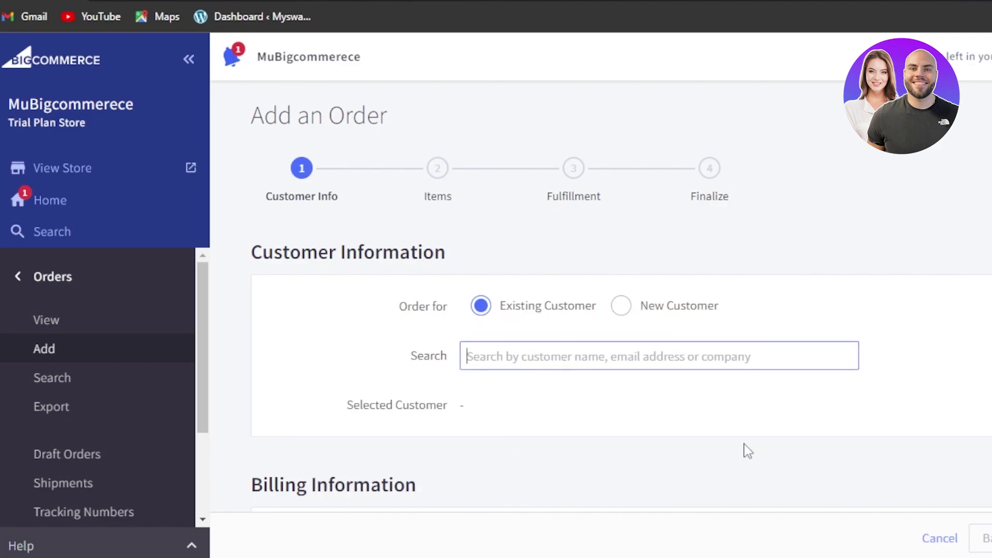
scroll(600, 310, down, 10)
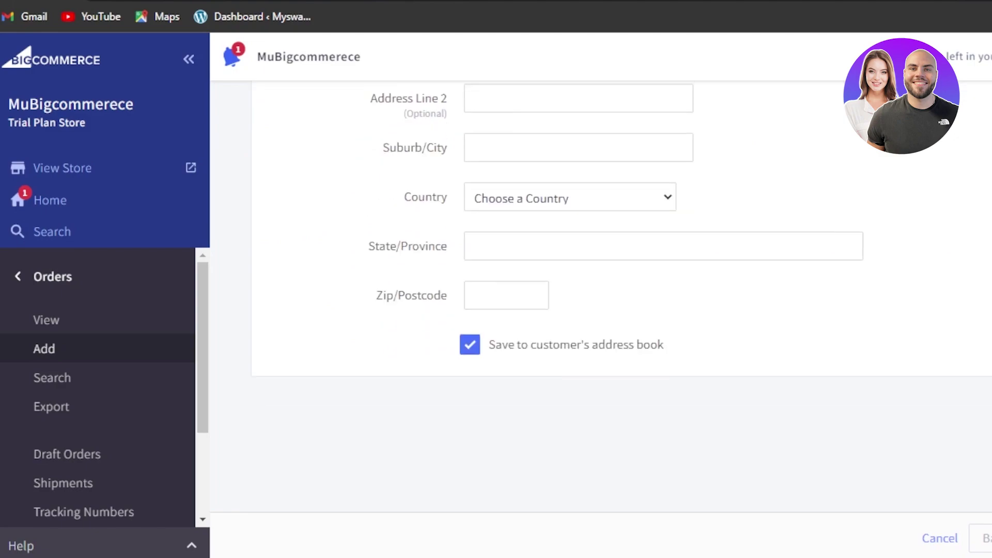
scroll(620, 295, up, 10)
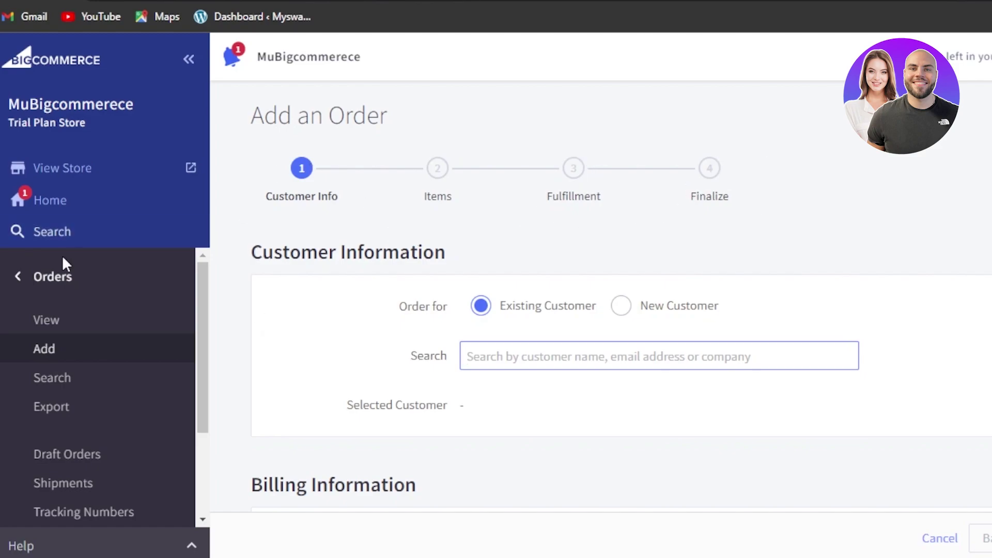
Step: Open Customers and start the Add Customer form
click(19, 277)
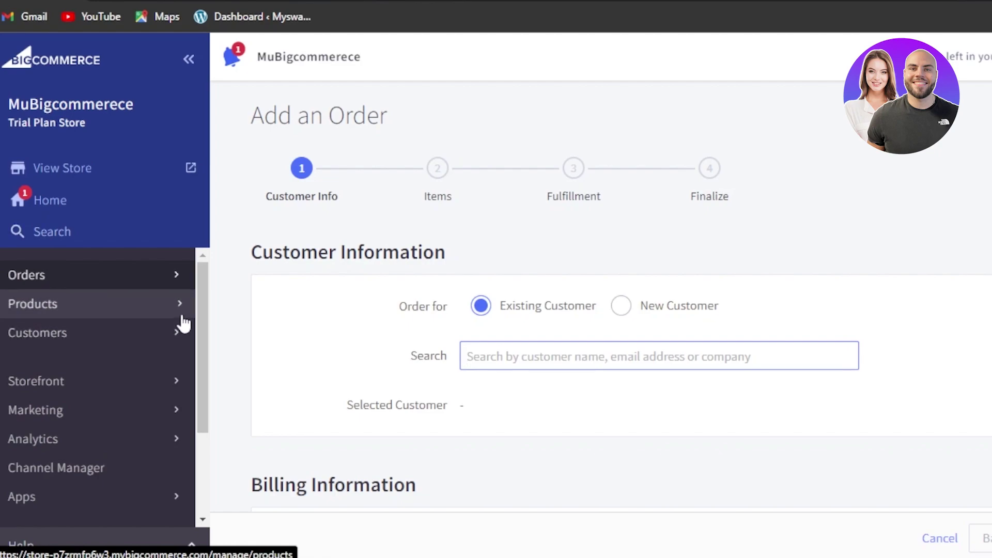
click(49, 339)
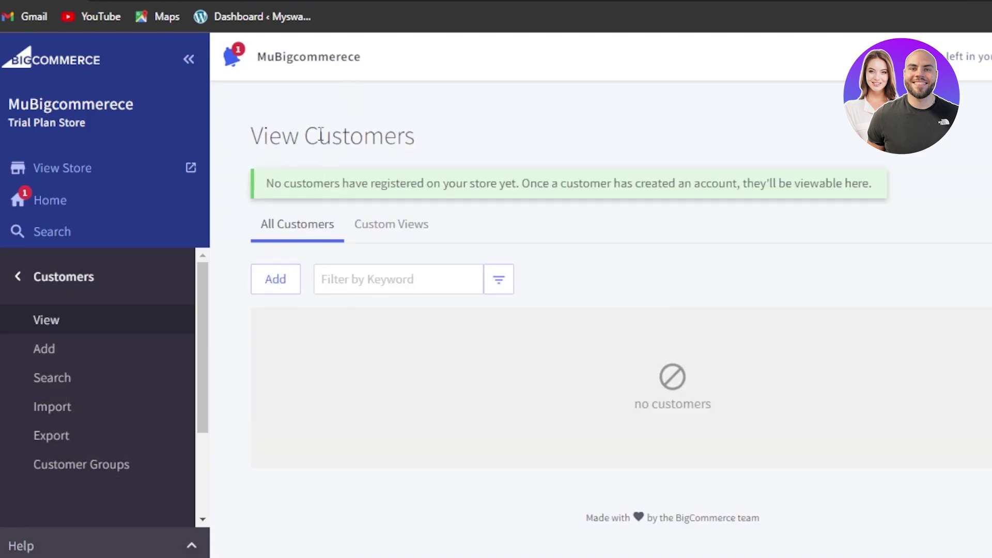
click(271, 286)
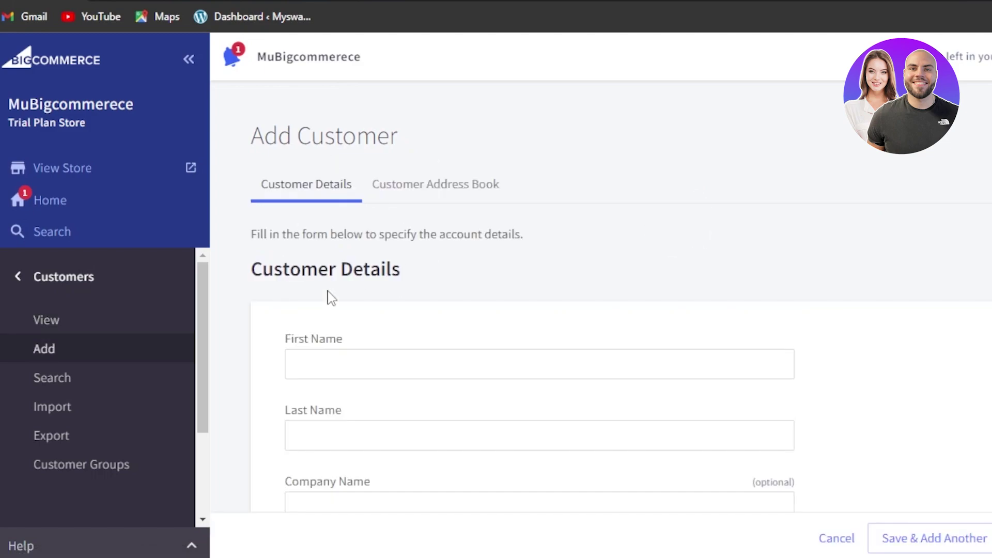
scroll(785, 298, down, 2)
scroll(908, 191, down, 2)
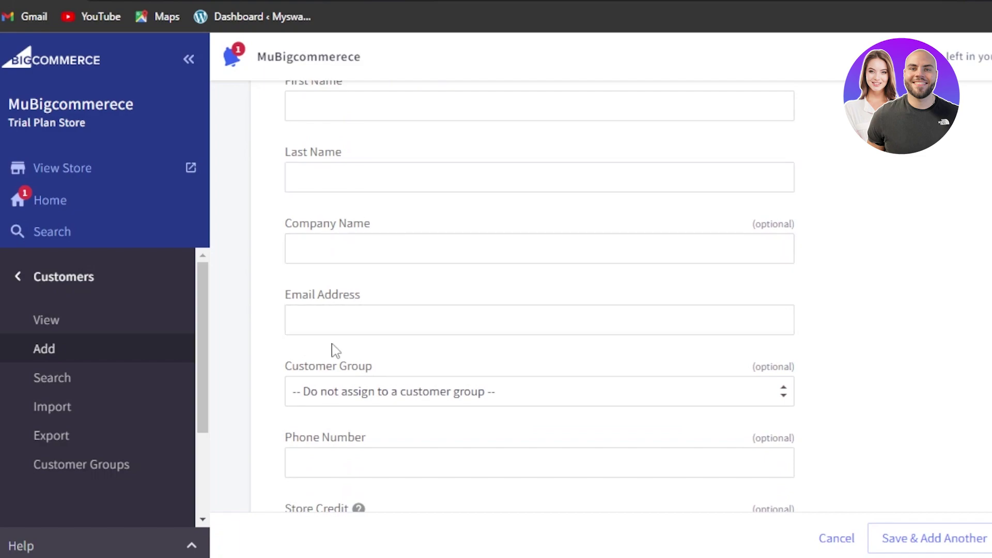
Step: Leave the Customer Group unassigned, review the remaining fields, and return to the main menu
click(431, 379)
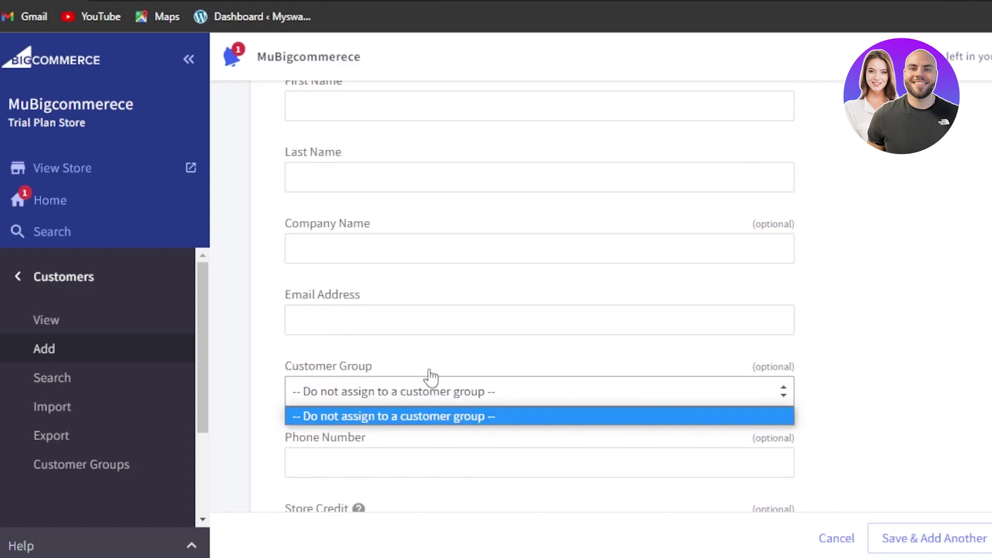
click(518, 417)
scroll(465, 403, down, 3)
mouse_move(427, 396)
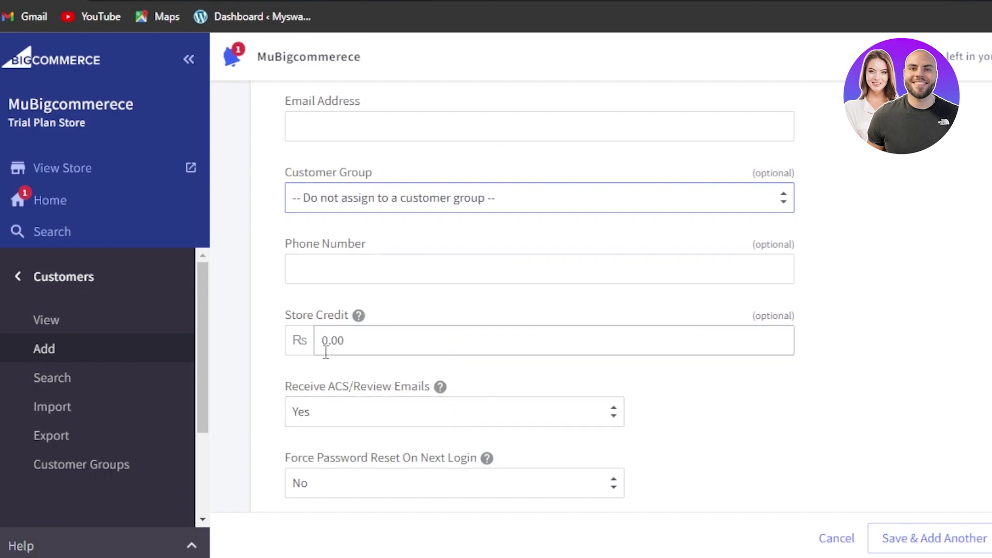
scroll(898, 291, down, 3)
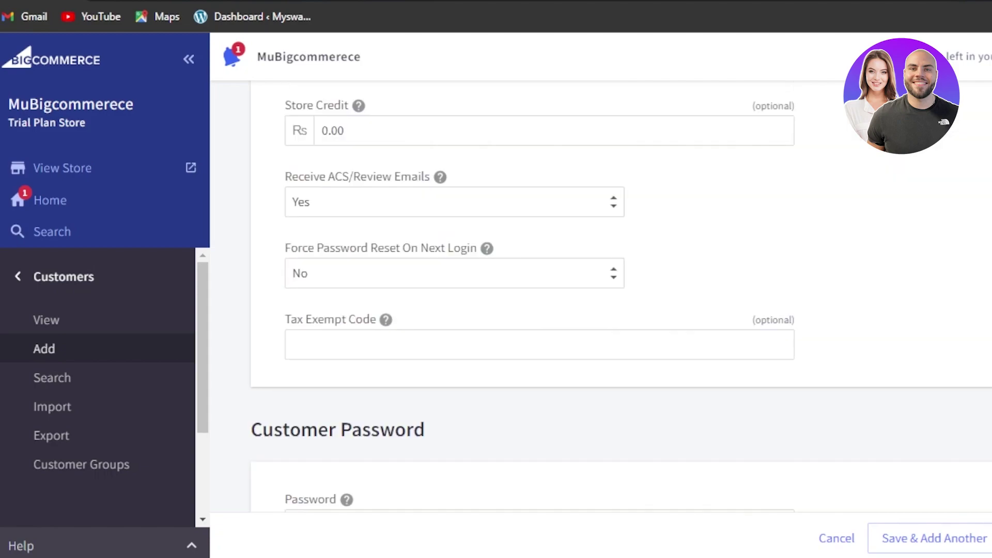
scroll(898, 291, up, 10)
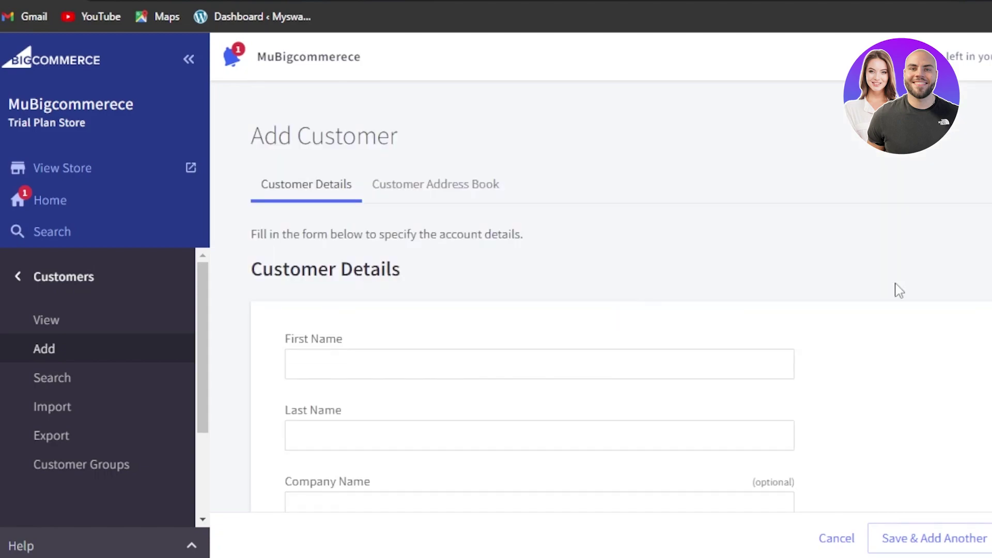
click(19, 278)
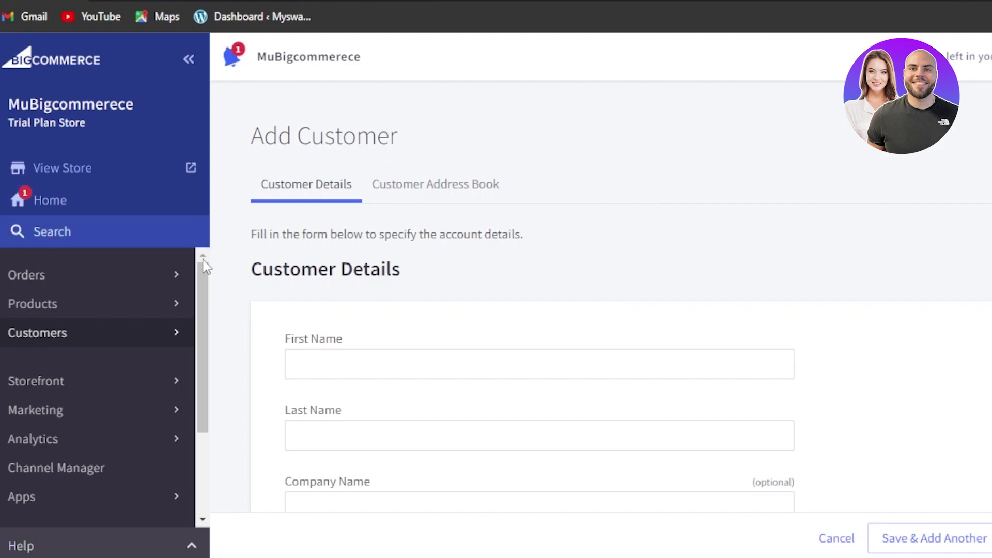
drag(203, 290, 206, 335)
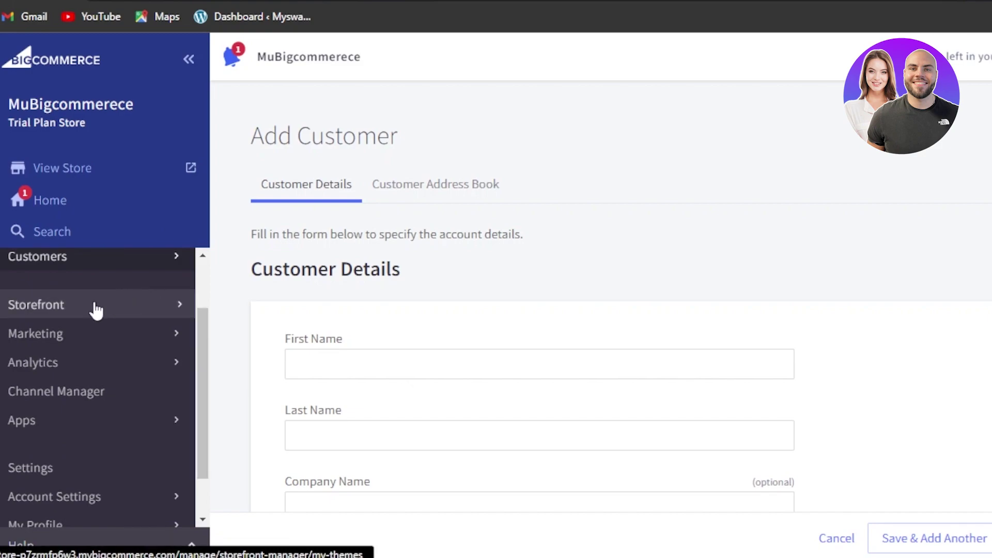
Step: Open Marketing's View Banners page, which lists no banners yet
click(88, 335)
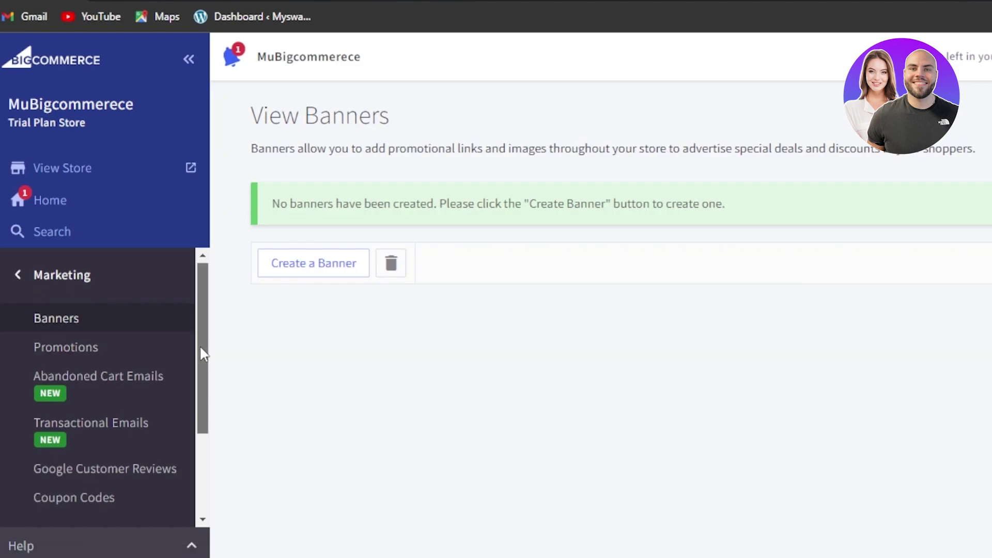
drag(199, 346, 203, 442)
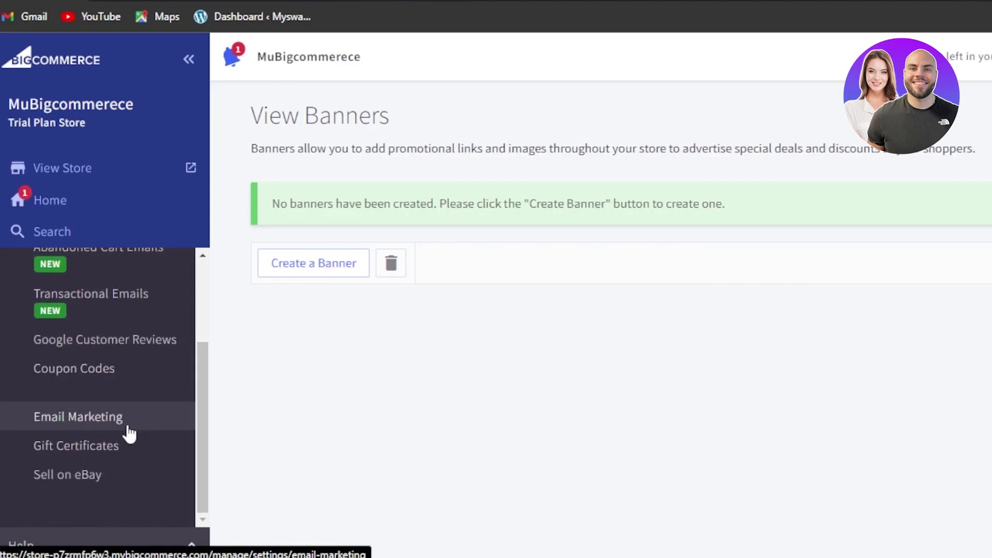
Step: Open the live storefront, cycle the hero carousel back to The Task Lamp, and scroll to the footer
click(331, 265)
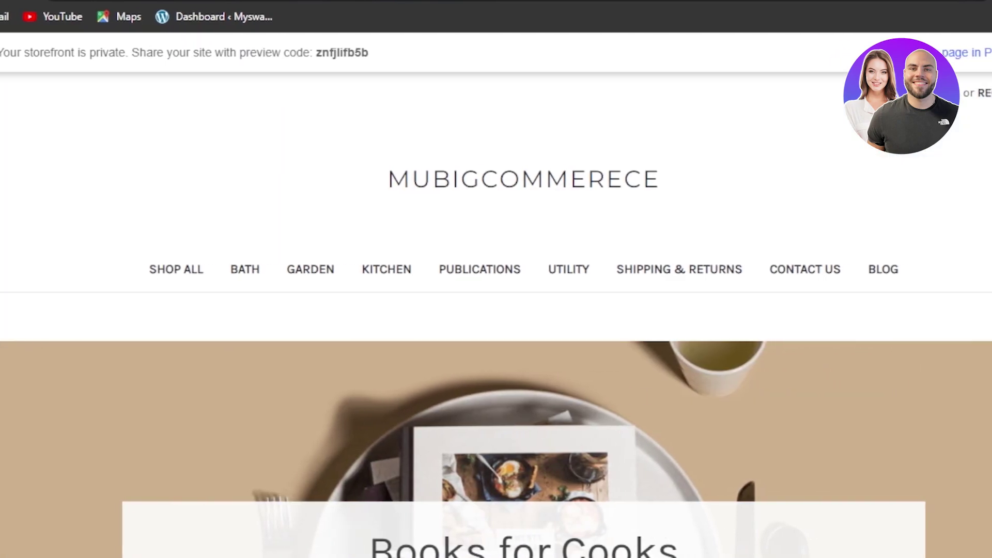
scroll(656, 195, down, 2)
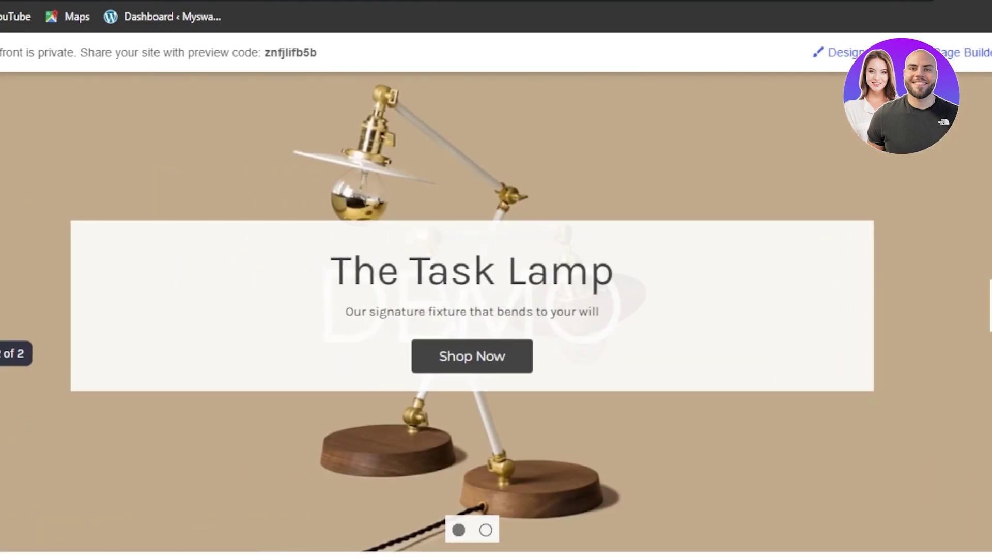
click(989, 305)
click(989, 305)
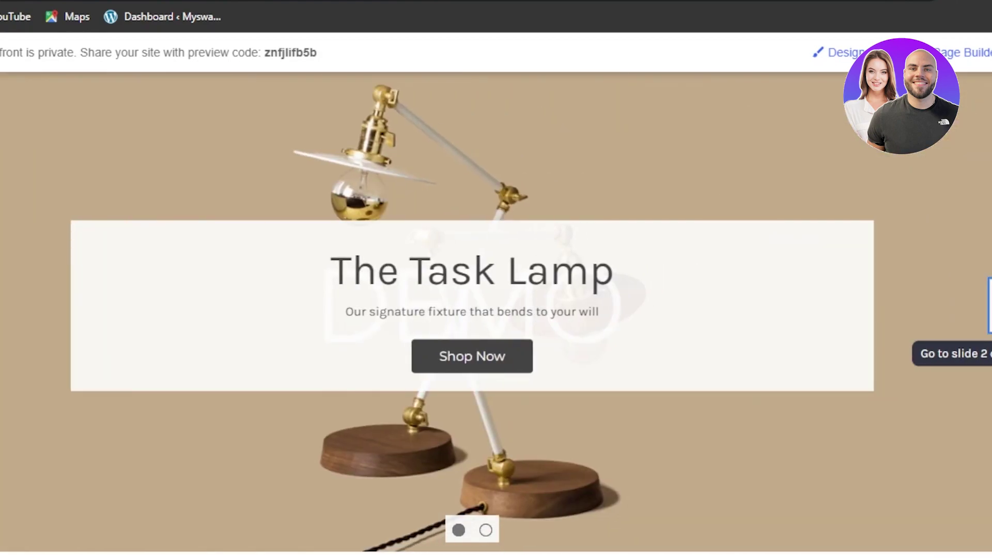
scroll(496, 310, down, 15)
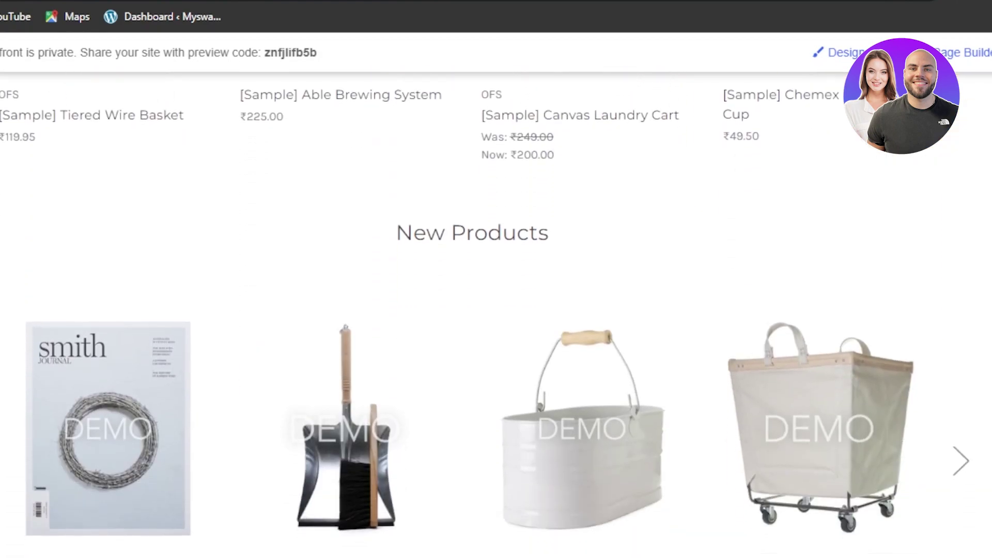
scroll(496, 310, down, 8)
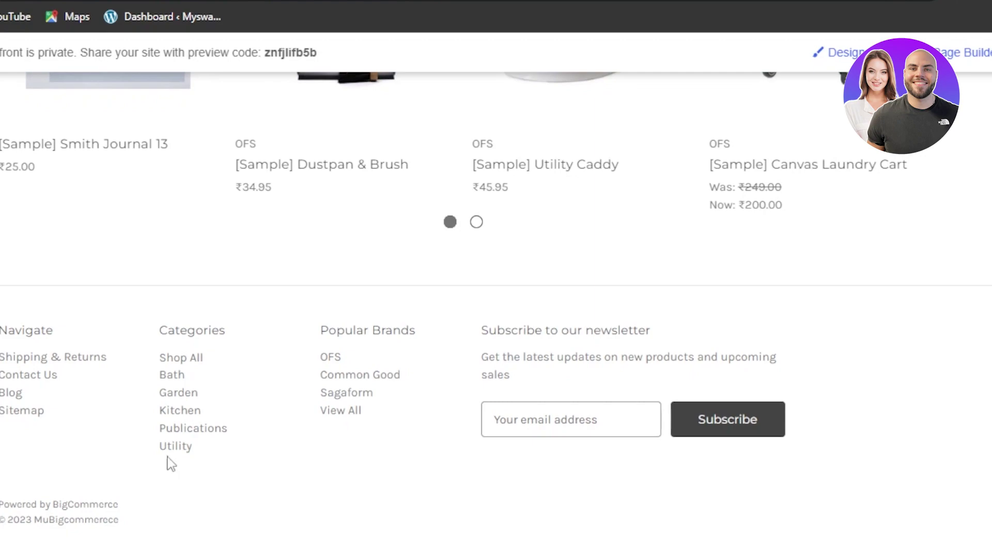
scroll(496, 336, up, 20)
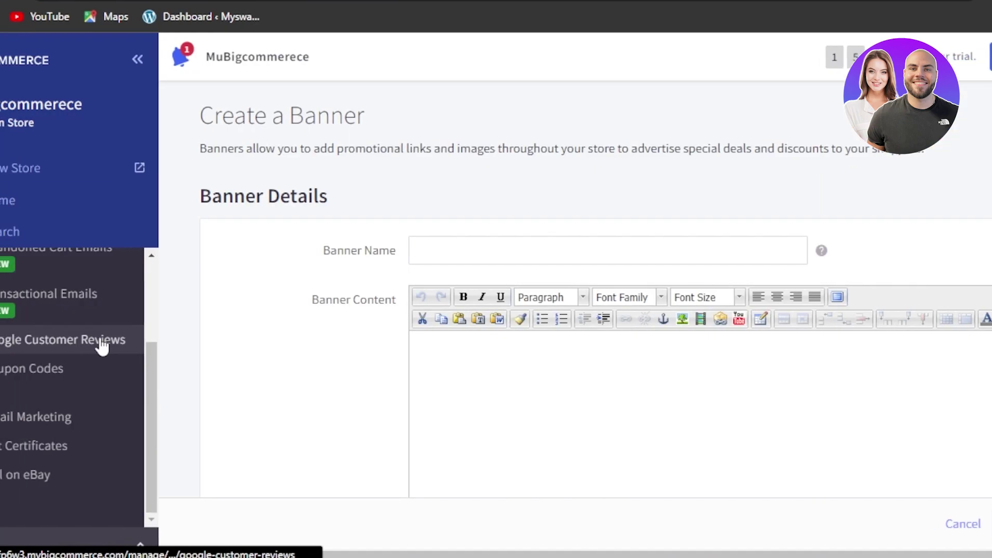
Step: Return to the main admin menu and open the Analytics overview (1 visit, Rs0.00 revenue)
scroll(103, 362, up, 3)
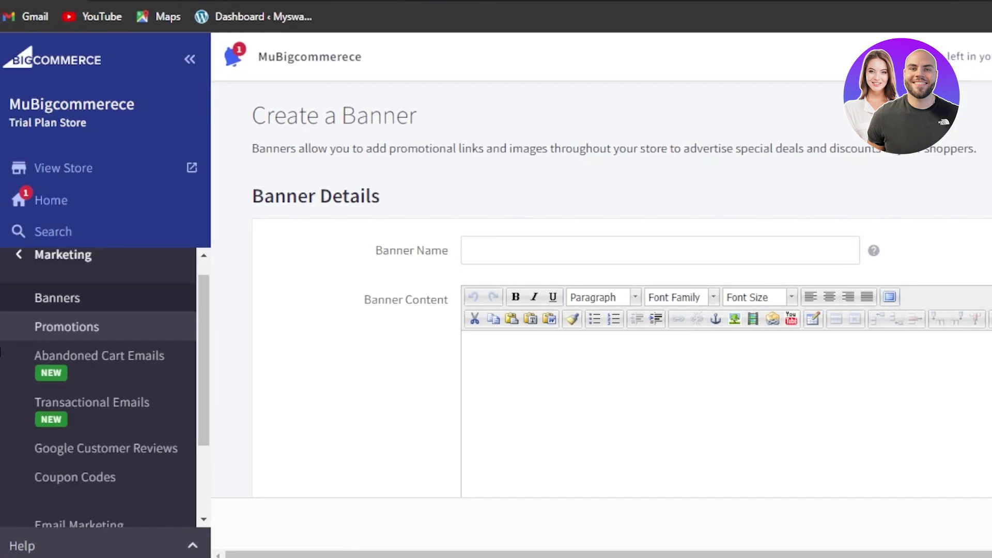
click(21, 264)
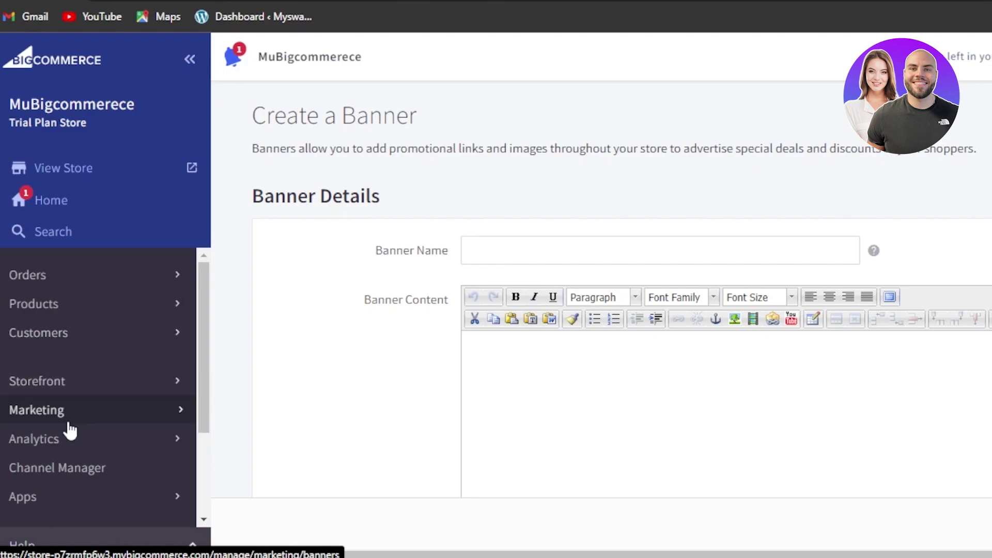
click(77, 439)
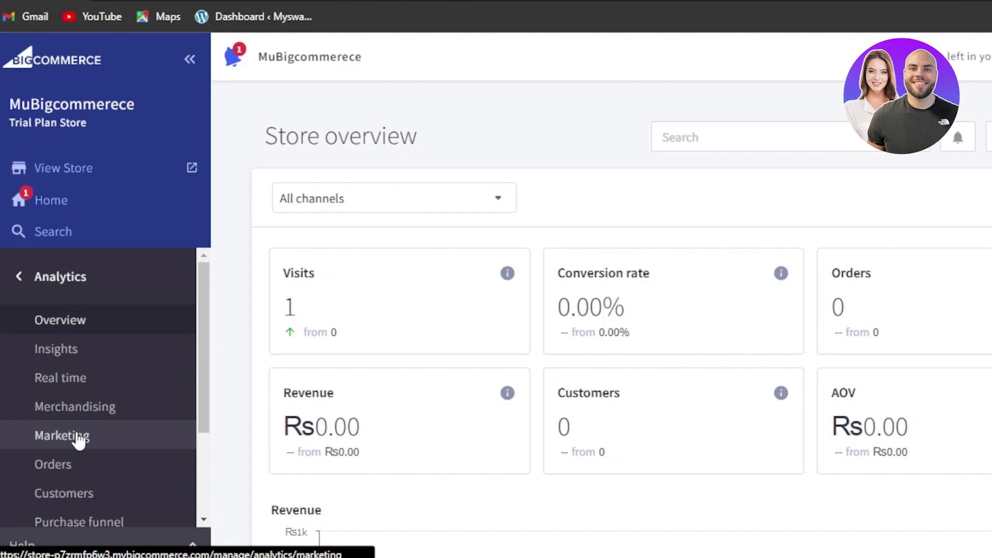
Step: Scroll the Store overview down past the revenue chart to the purchase funnel
scroll(987, 284, down, 5)
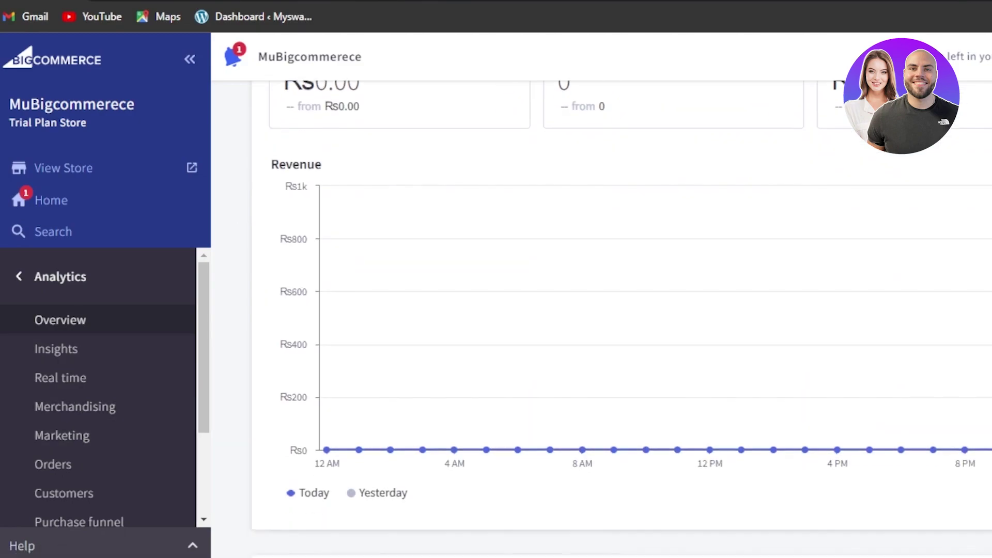
scroll(620, 310, down, 3)
scroll(620, 310, down, 8)
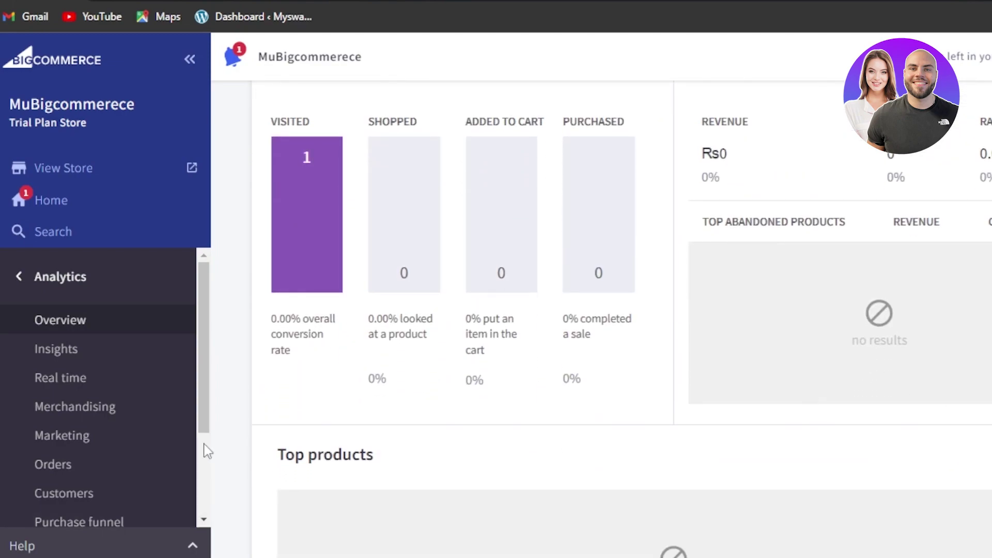
Step: Return from Analytics to the main admin menu and scroll the sidebar to the bottom
click(20, 279)
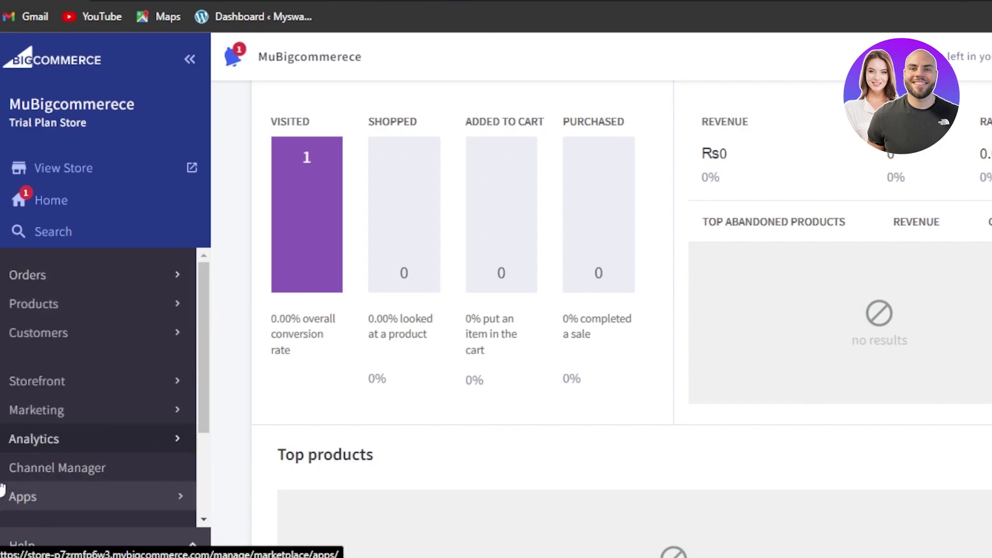
drag(200, 377, 196, 505)
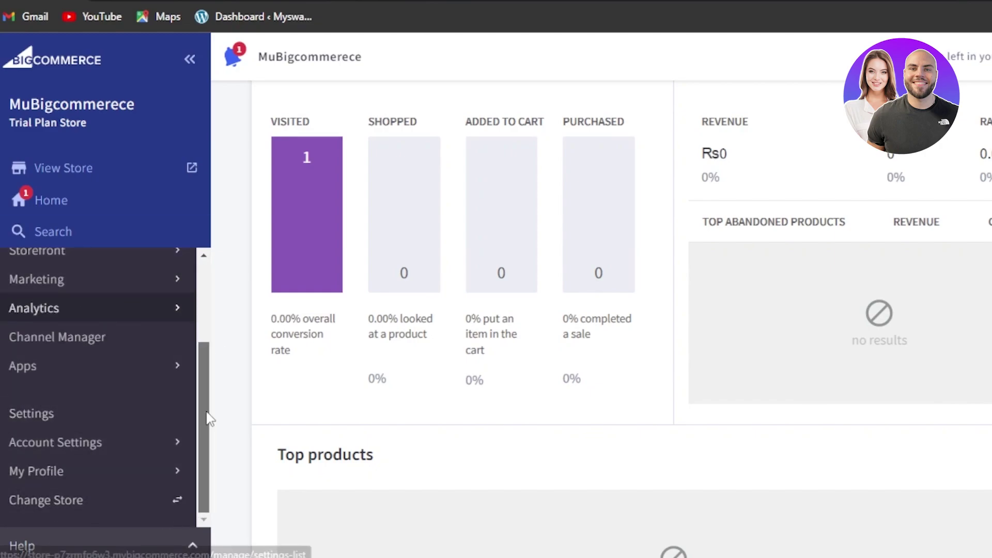
scroll(207, 418, up, 5)
Step: Open the Homepage in the Storefront's Page Builder and scroll through its widget list
click(77, 379)
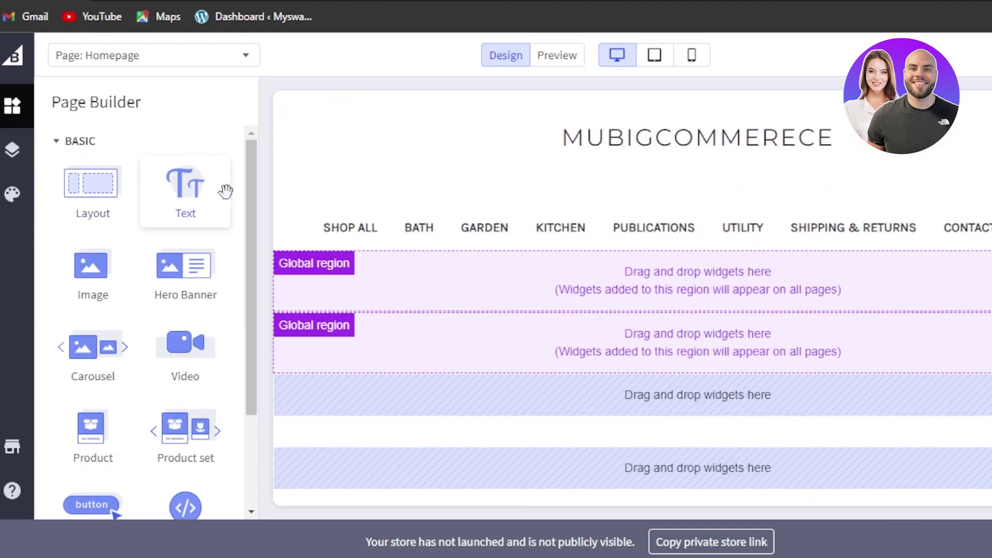
scroll(256, 198, down, 3)
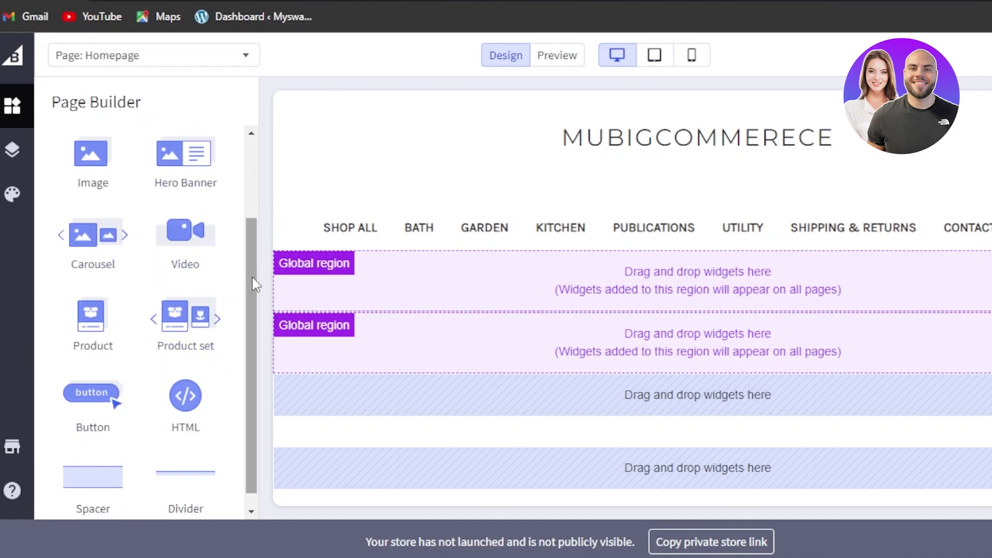
scroll(256, 284, down, 1)
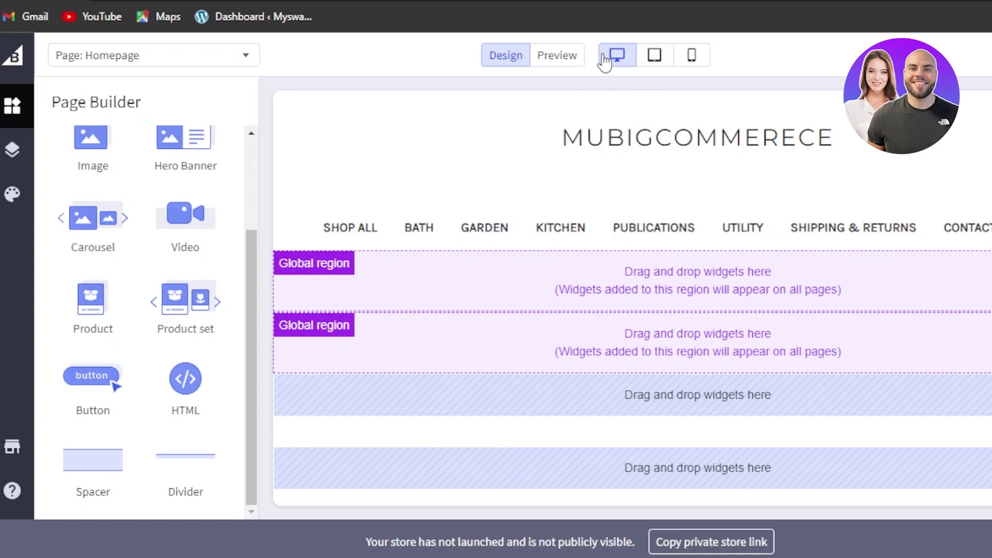
drag(247, 250, 247, 155)
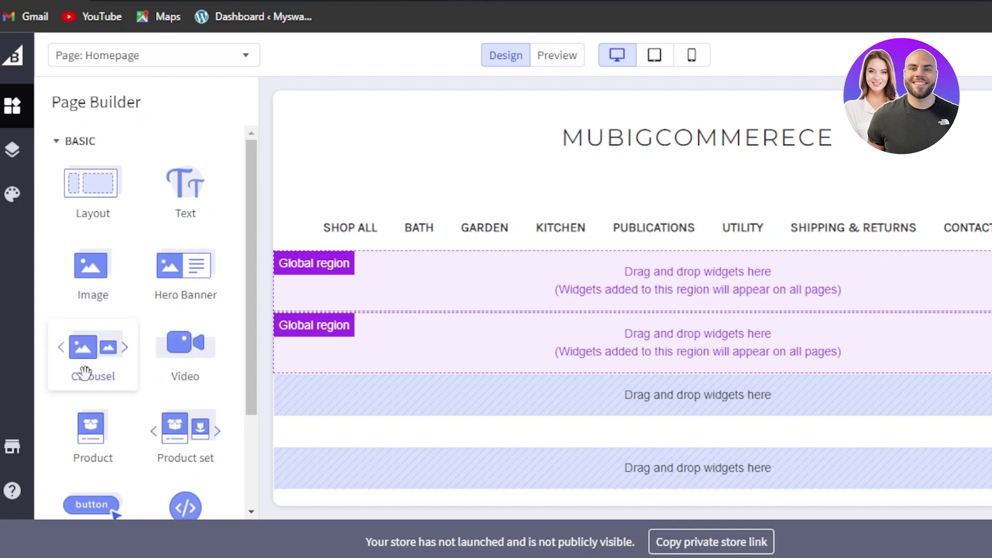
Step: Highlight the store title and navigation text, then show the Page: Homepage page list
drag(321, 144, 291, 317)
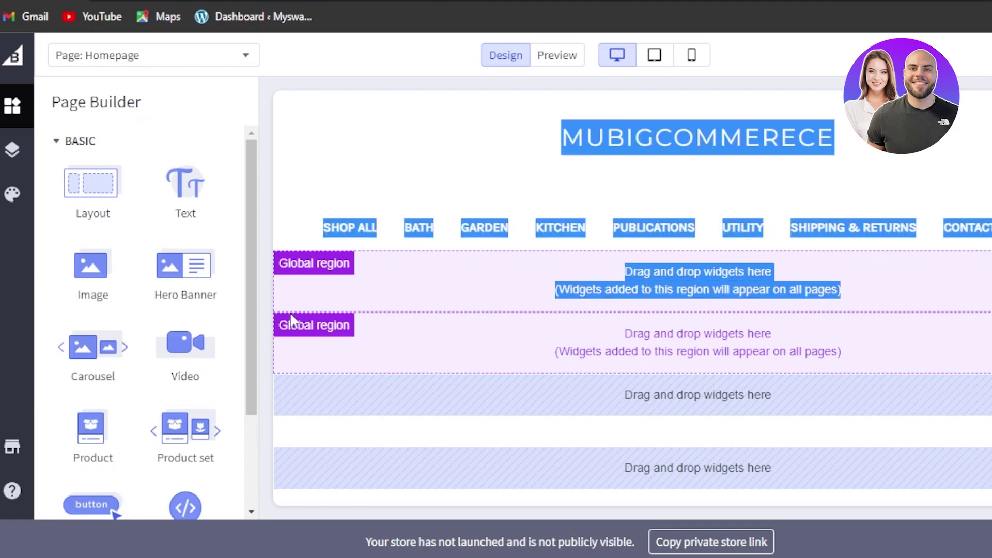
click(400, 72)
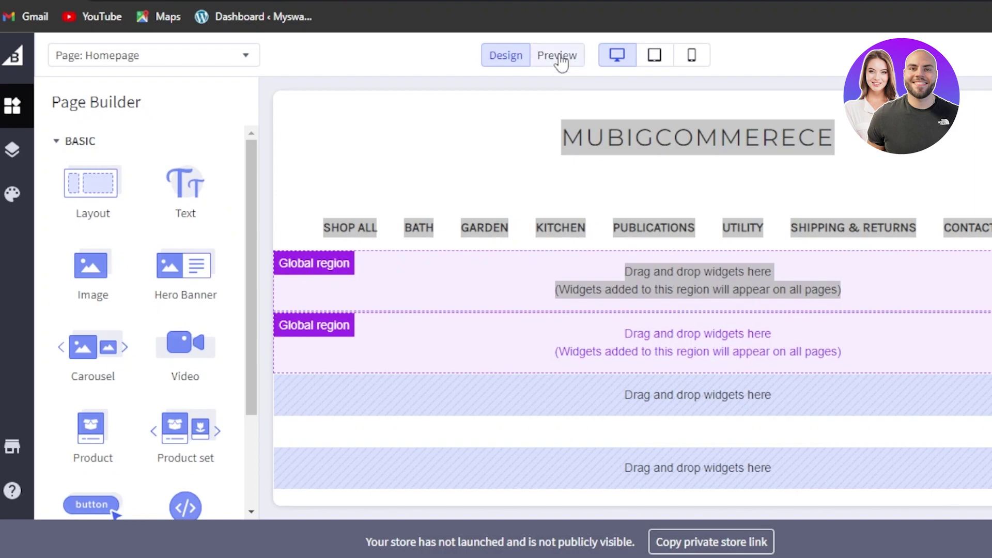
click(243, 58)
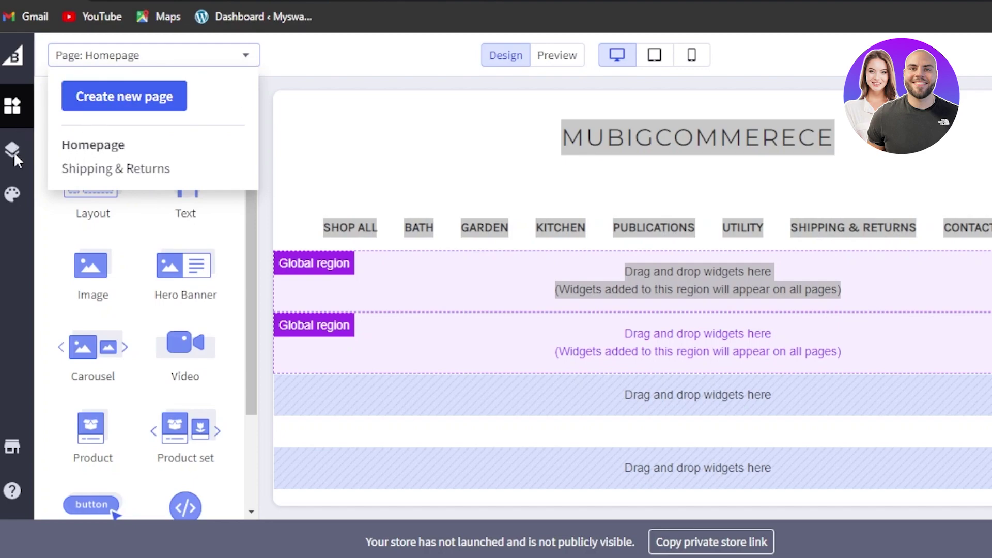
Step: Inspect the Cornerstone theme styles and homepage layers, then go to the control panel's Themes page
click(13, 197)
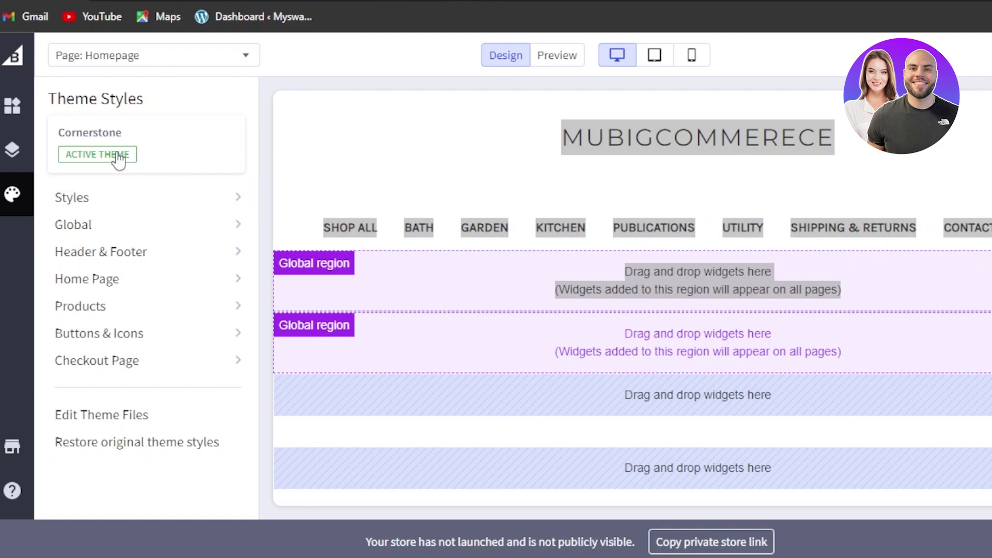
click(11, 153)
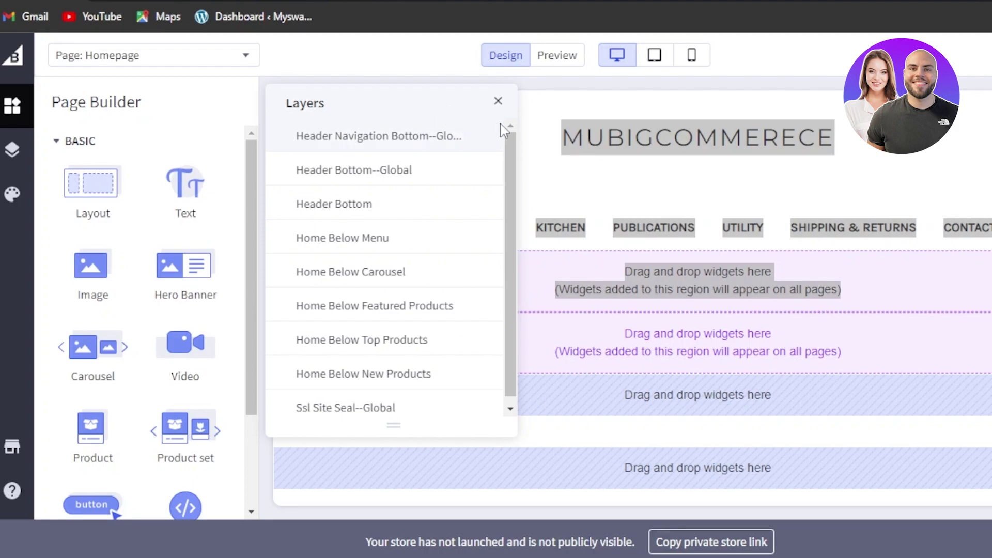
click(499, 101)
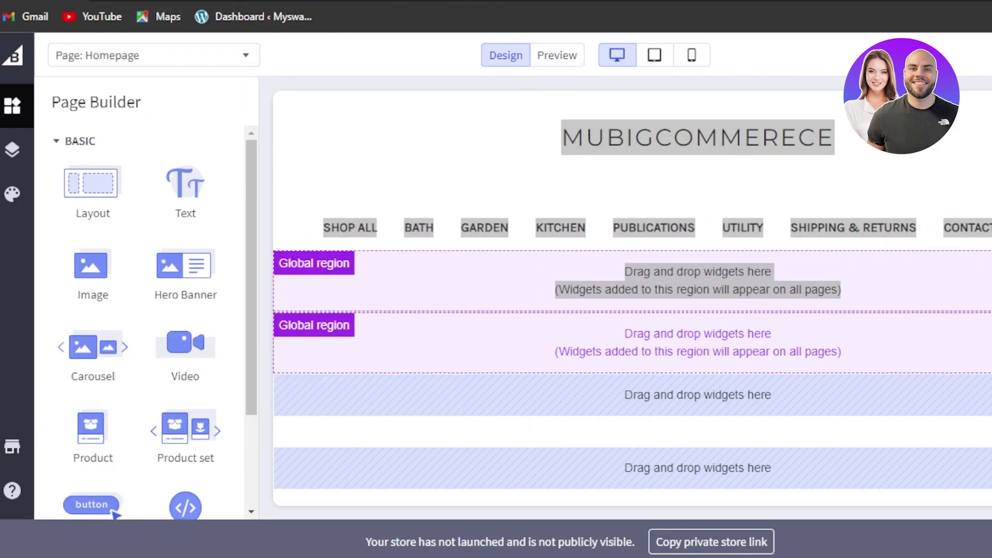
click(692, 3)
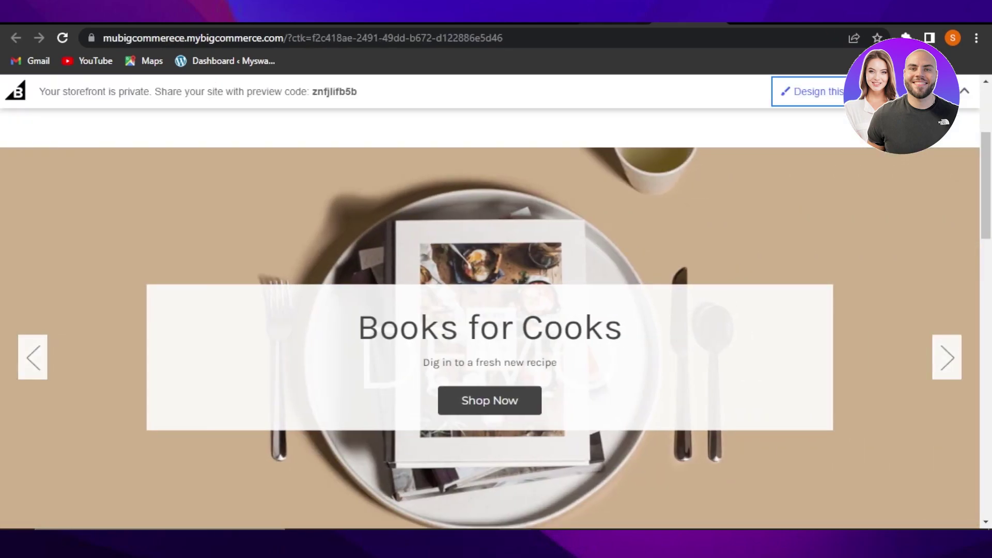
Step: Switch to the control panel Themes tab and back to the live storefront, scrolling down
click(618, 21)
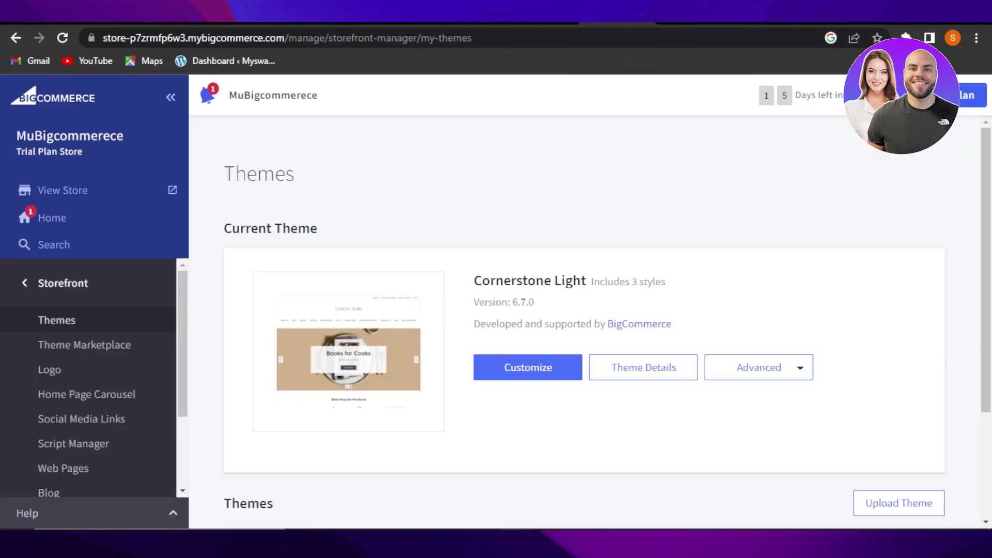
key(ctrl+Tab)
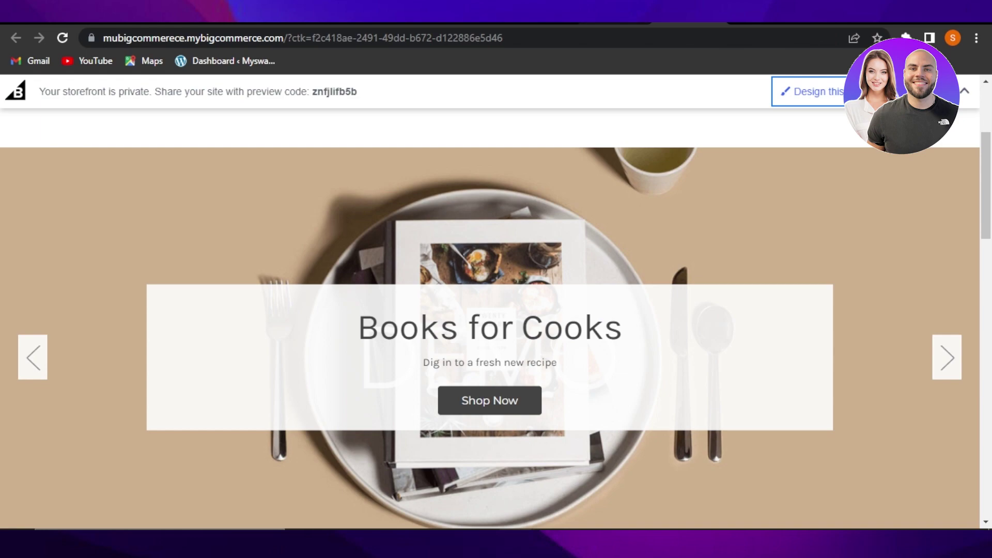
scroll(988, 229, down, 1)
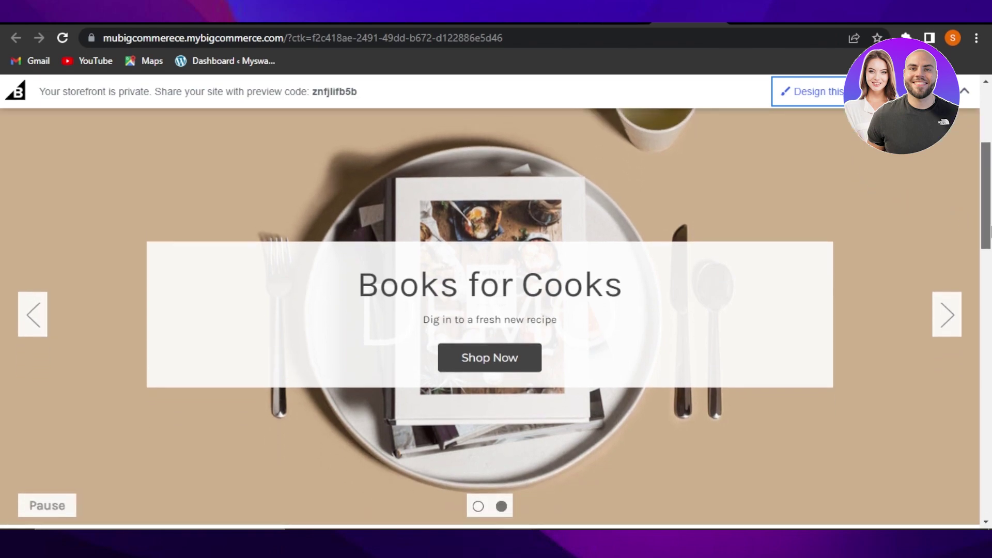
Step: Advance the hero carousel from The Task Lamp to the Books for Cooks slide
click(941, 313)
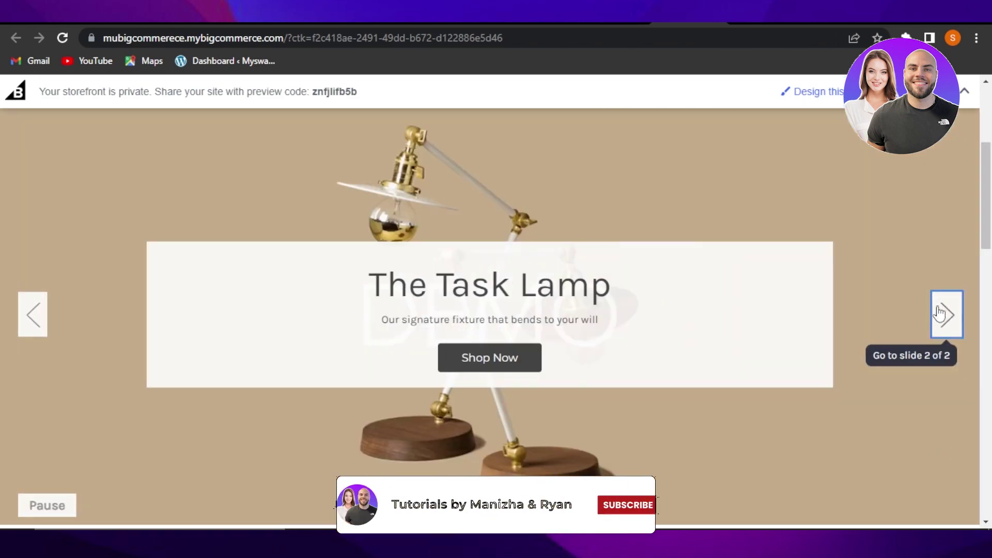
click(940, 314)
click(940, 314)
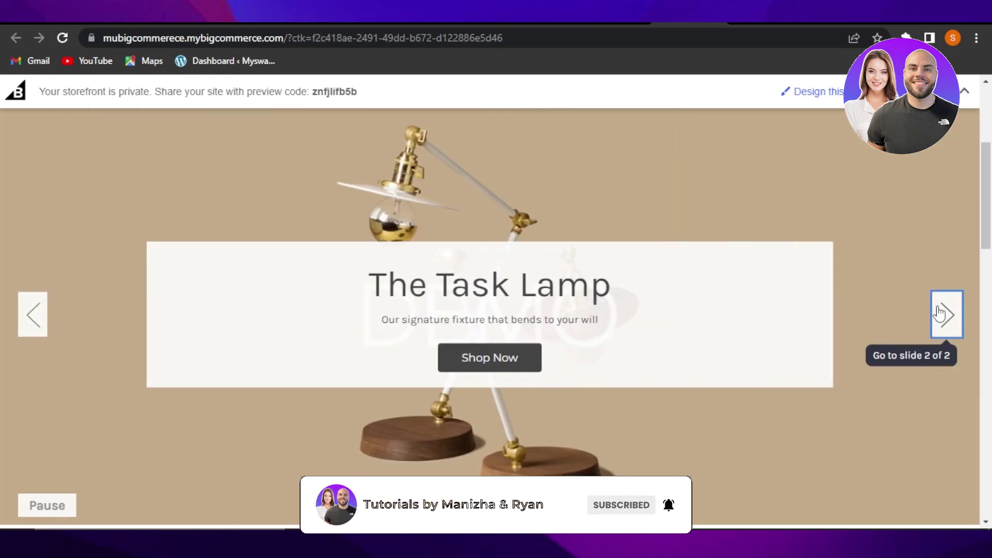
click(940, 314)
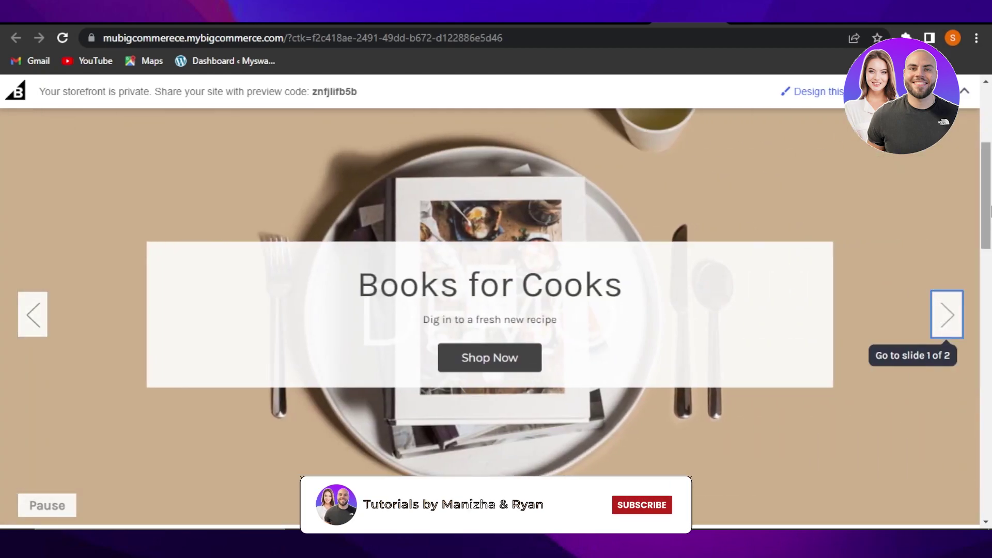